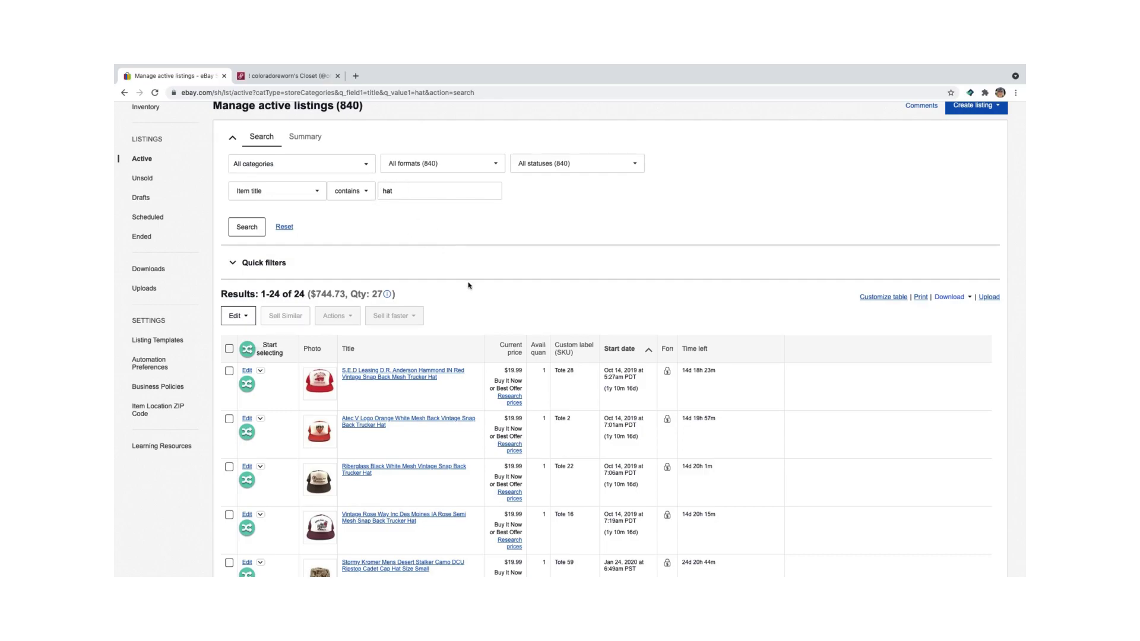
Select the first four hat listings in Seller Hub and copy them to List Perfectly
scroll(469, 286, down, 1)
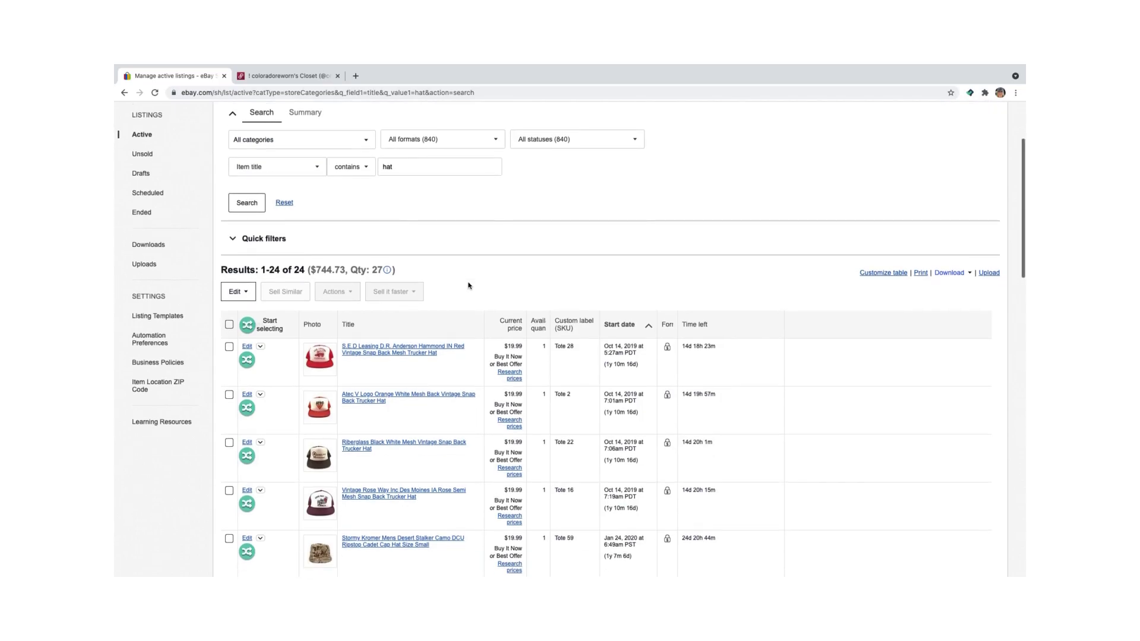
scroll(468, 286, up, 1)
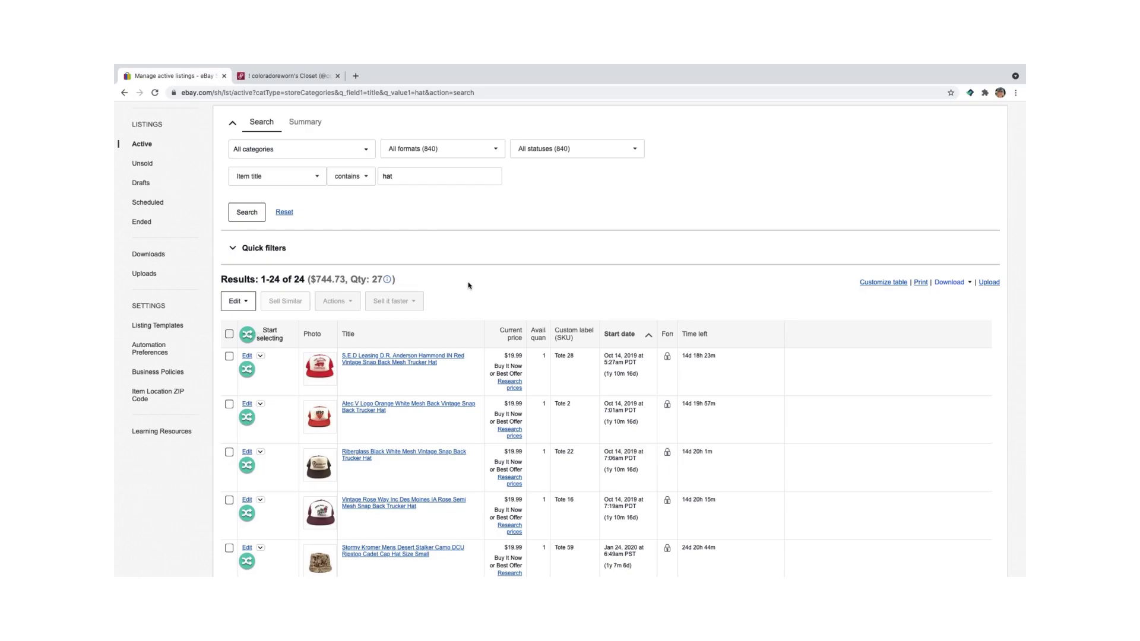
click(274, 337)
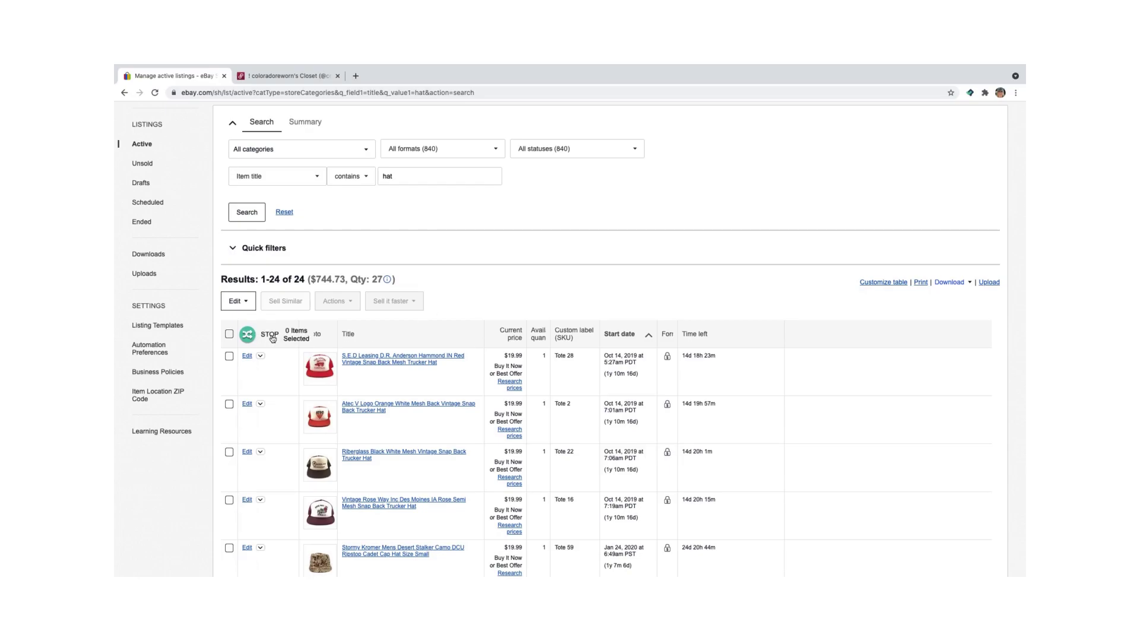
click(278, 375)
click(279, 414)
click(273, 462)
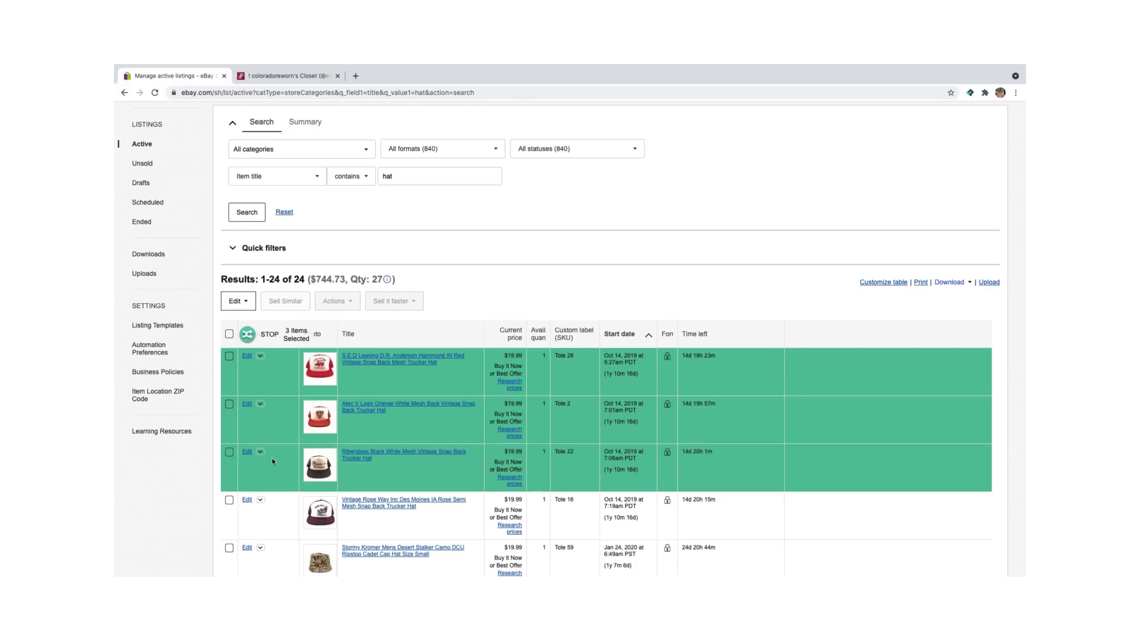
click(274, 512)
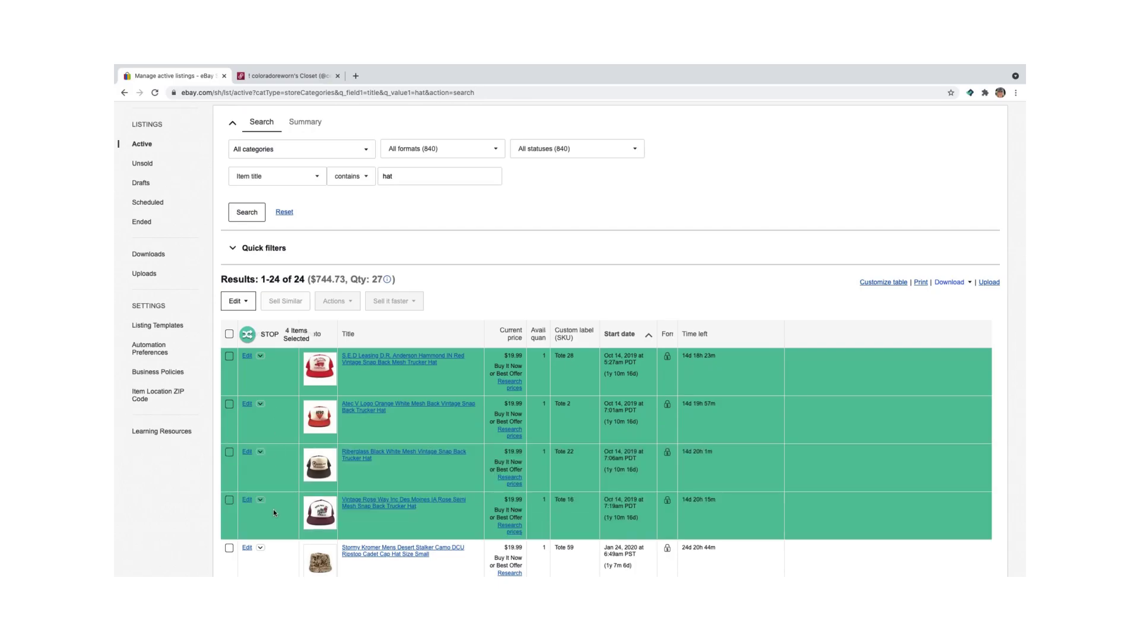
click(266, 338)
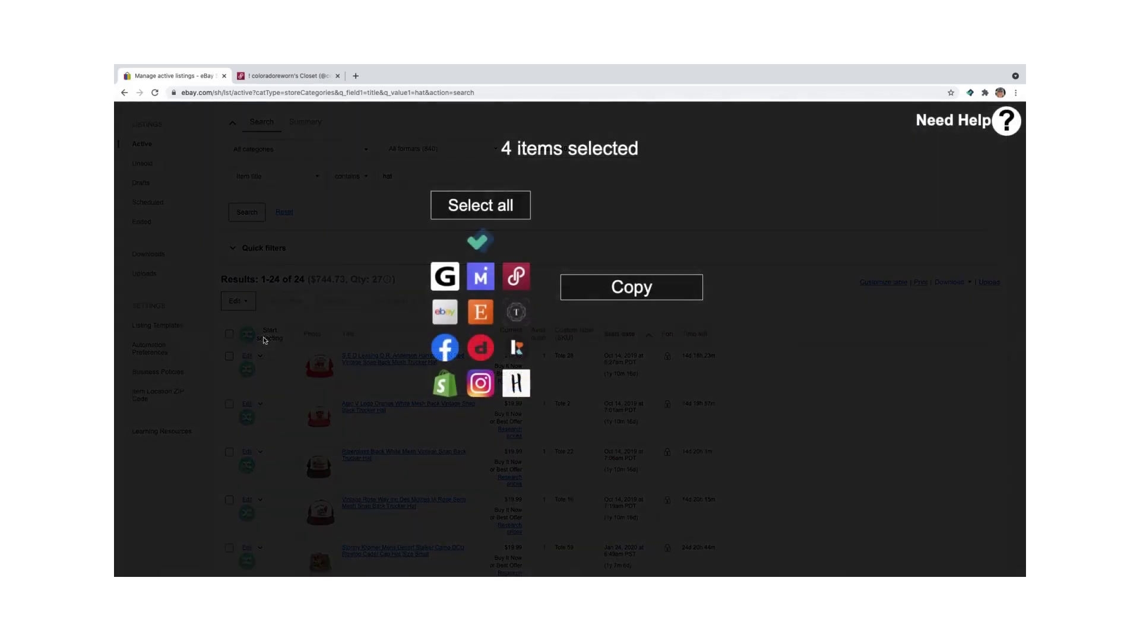
click(482, 245)
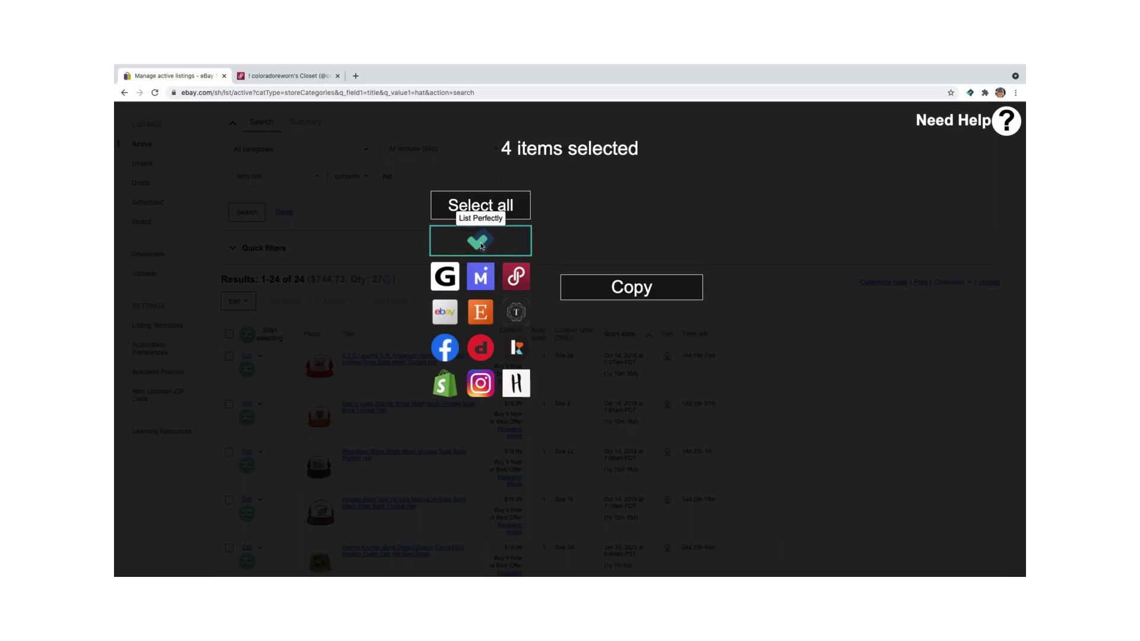
click(635, 289)
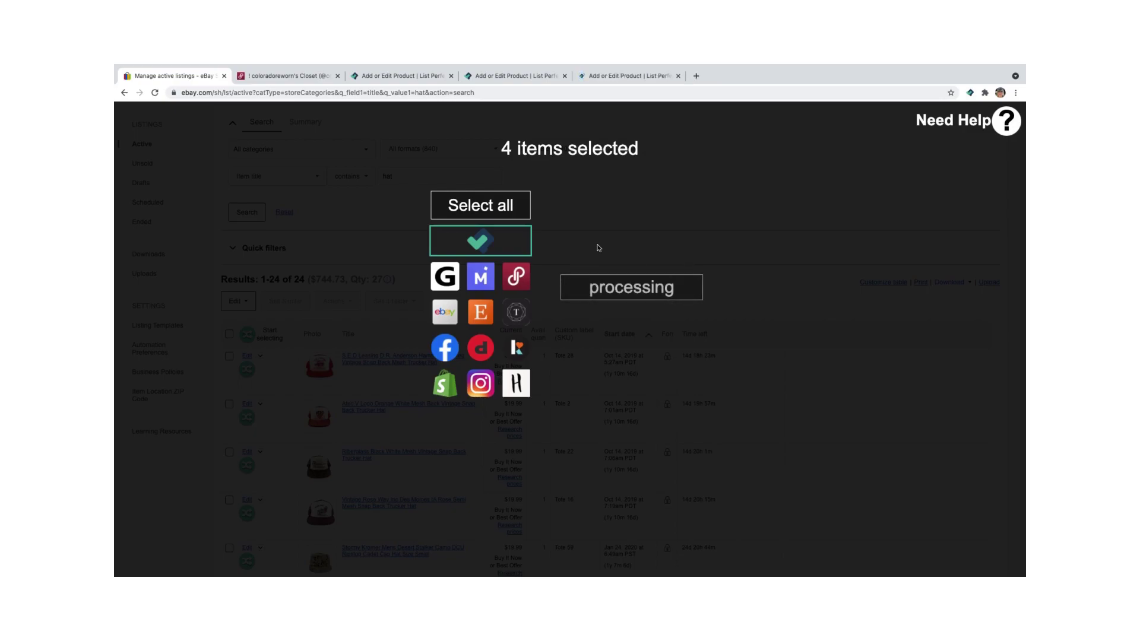
Open the red S.E.D Leasing hat's product page and expand its keywords, pricing and SKU section
click(383, 76)
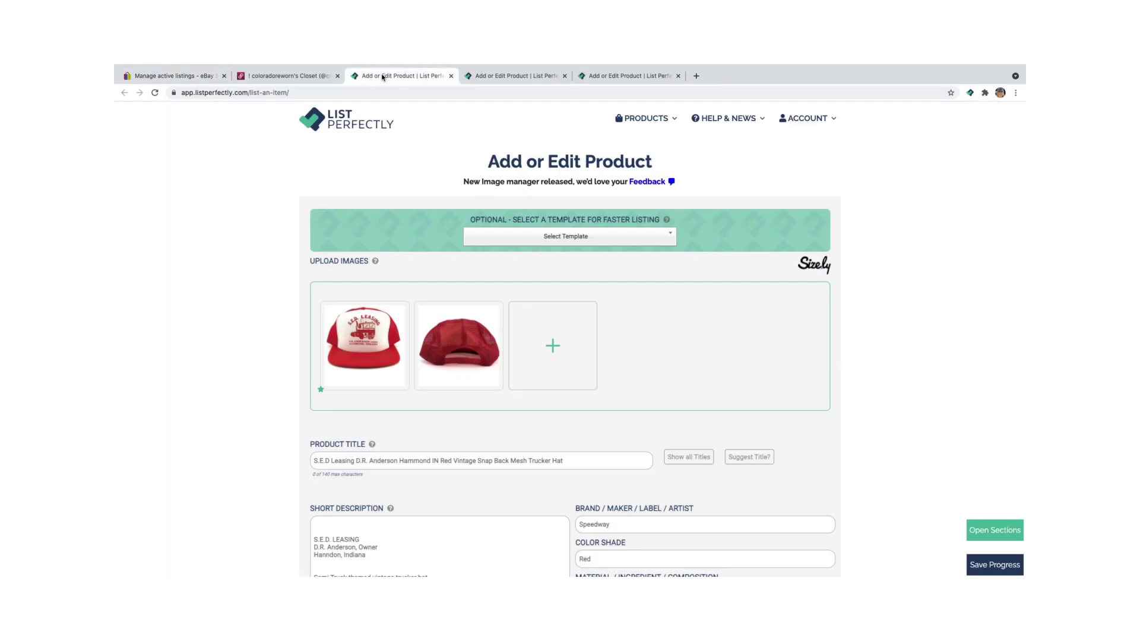
scroll(654, 372, down, 3)
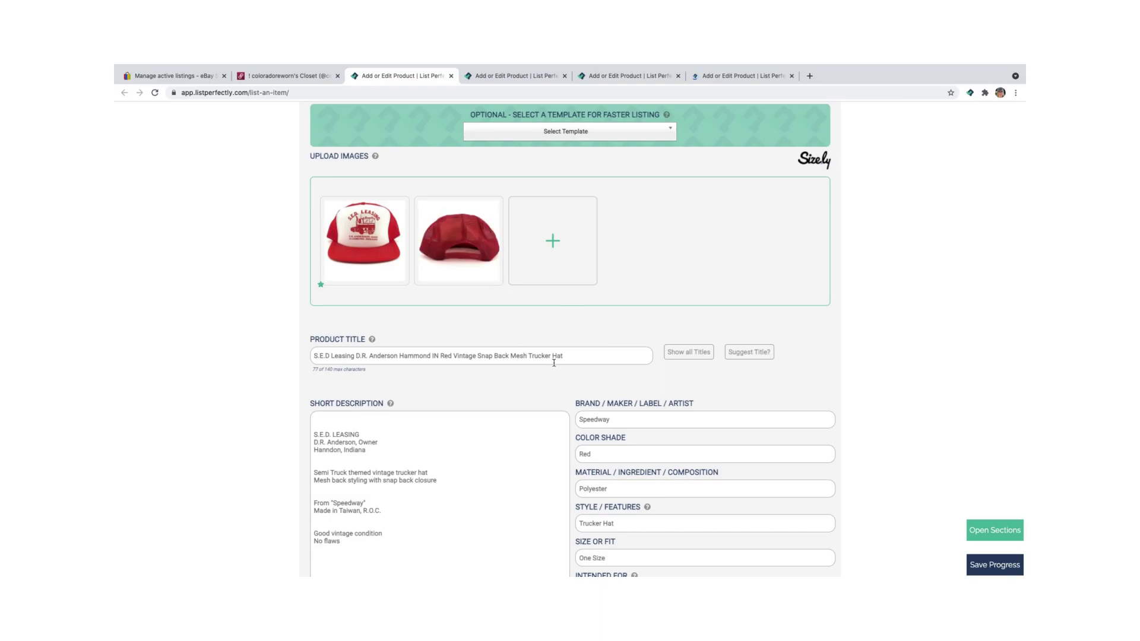
scroll(552, 361, down, 3)
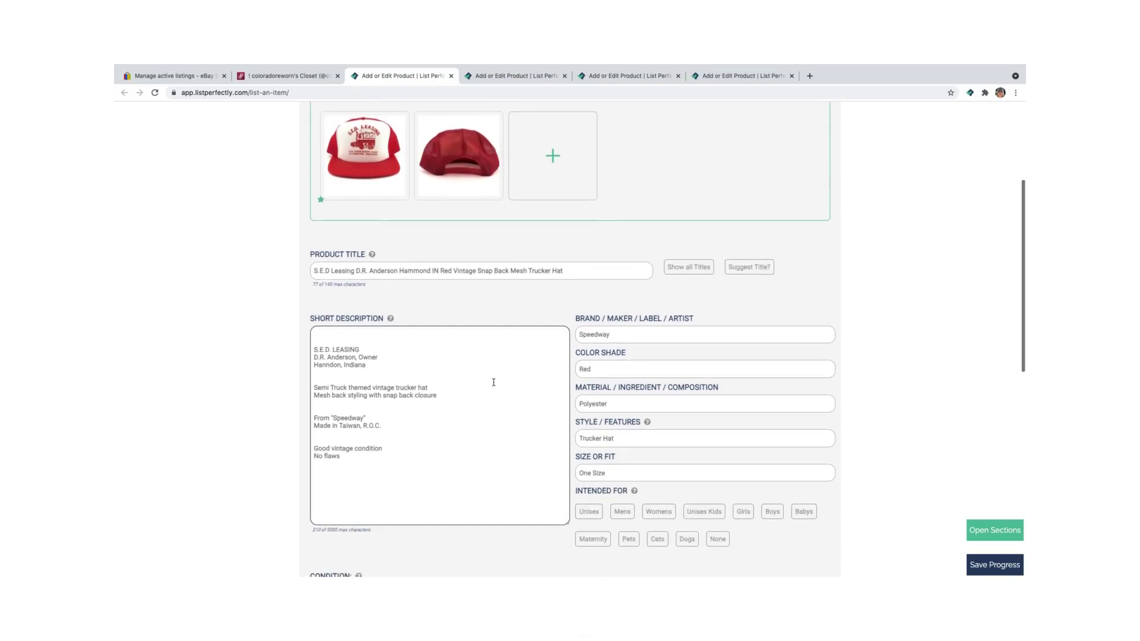
scroll(507, 379, down, 3)
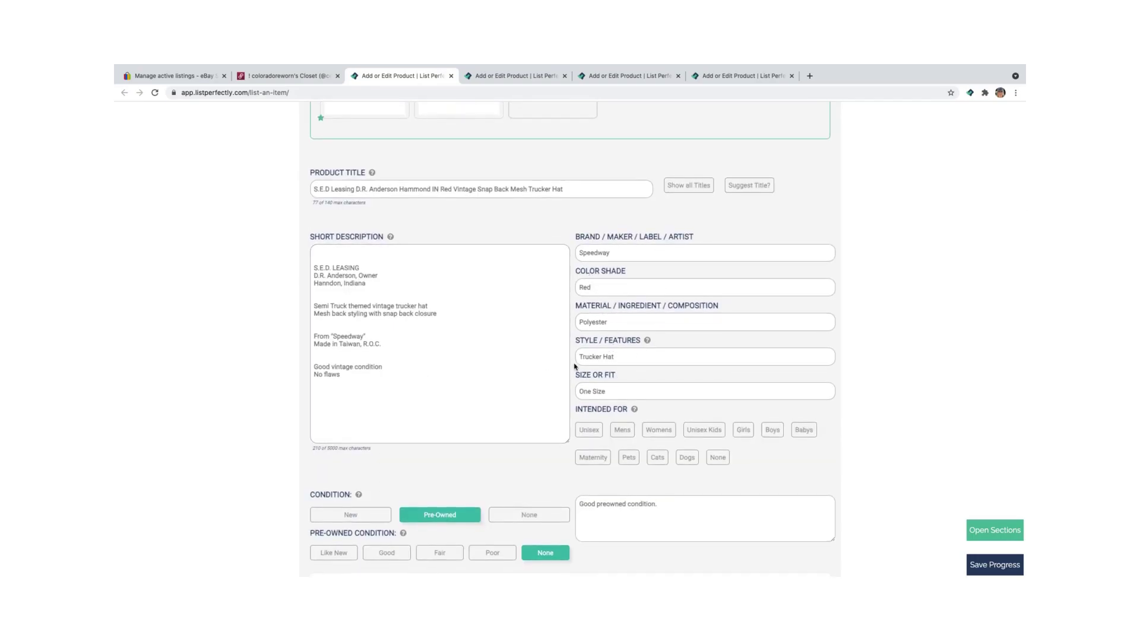
scroll(573, 374, down, 3)
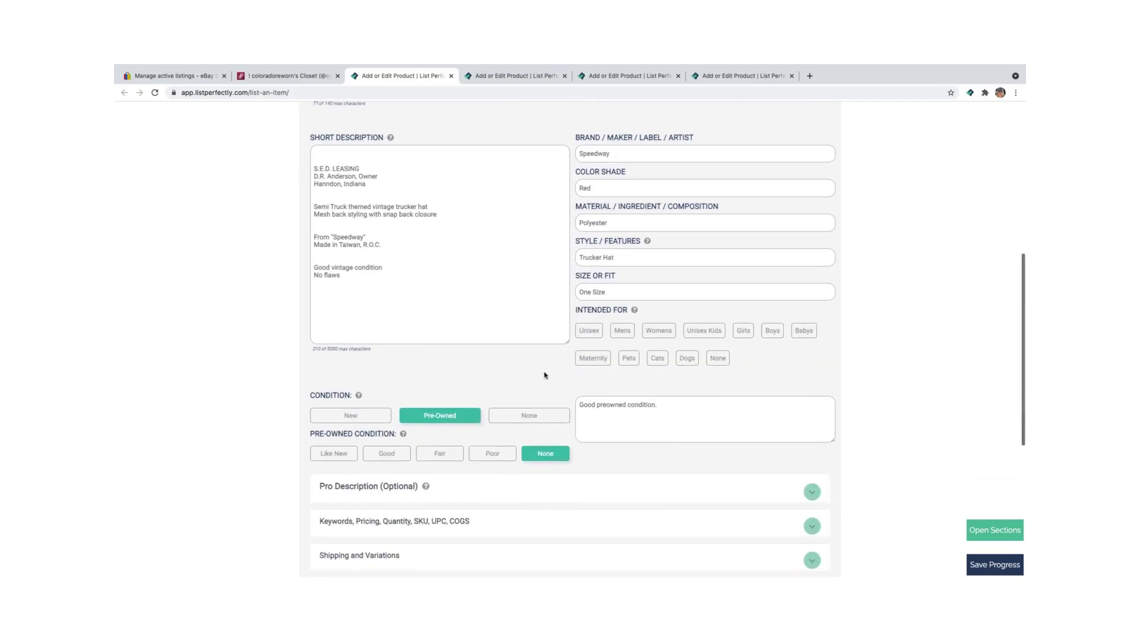
scroll(510, 362, down, 3)
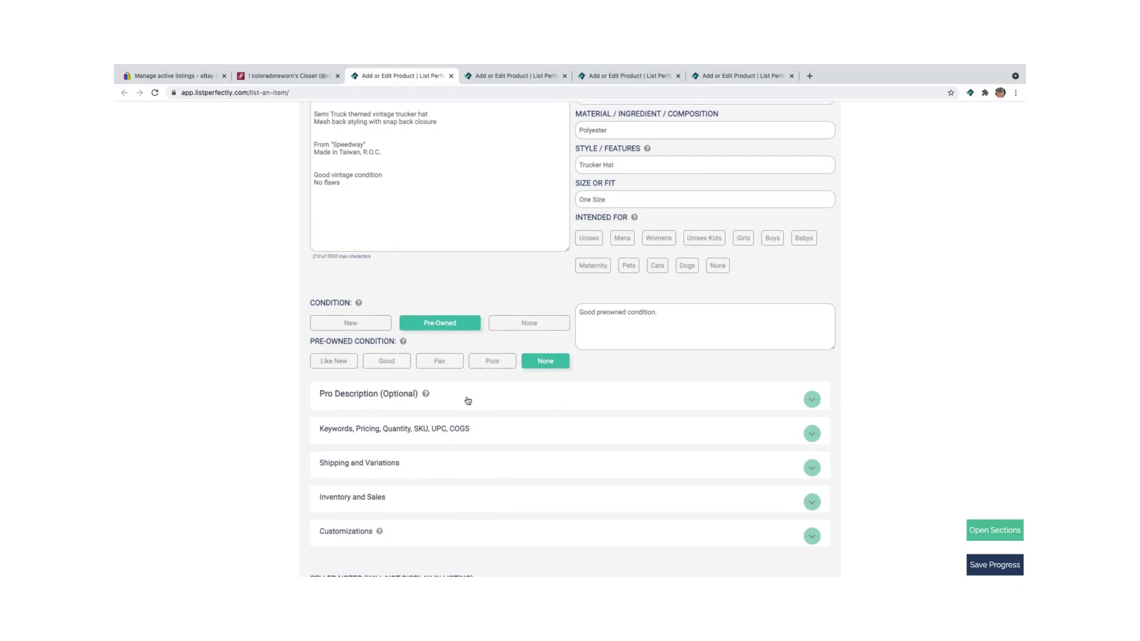
click(452, 427)
Expand shipping and variations and review the $19.99 price and shipping details
scroll(653, 415, down, 2)
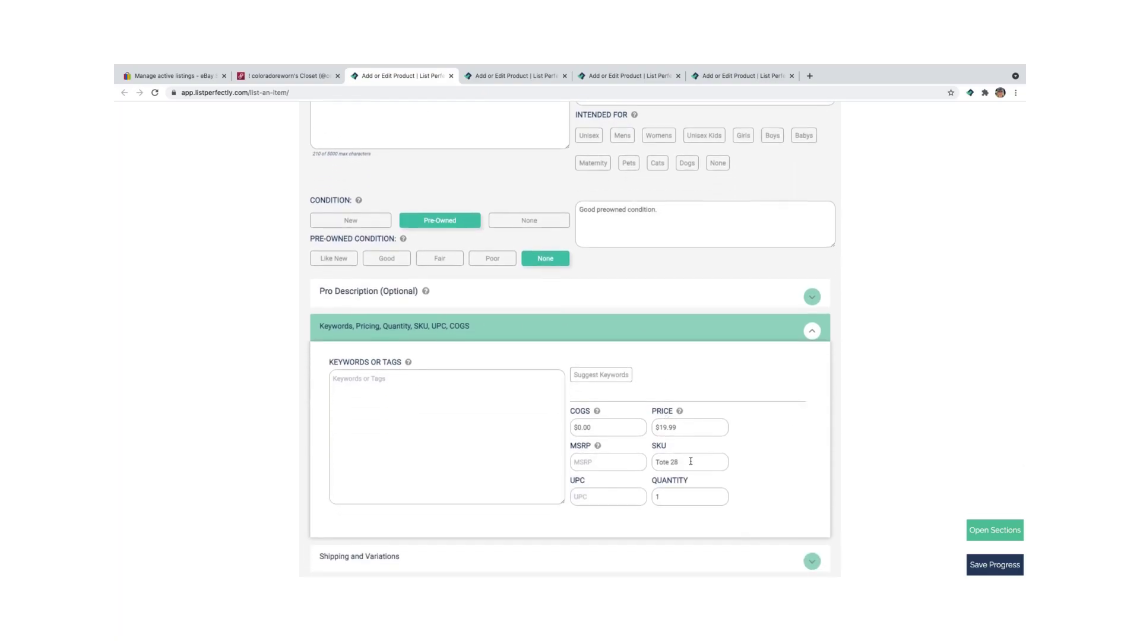
scroll(712, 459, down, 4)
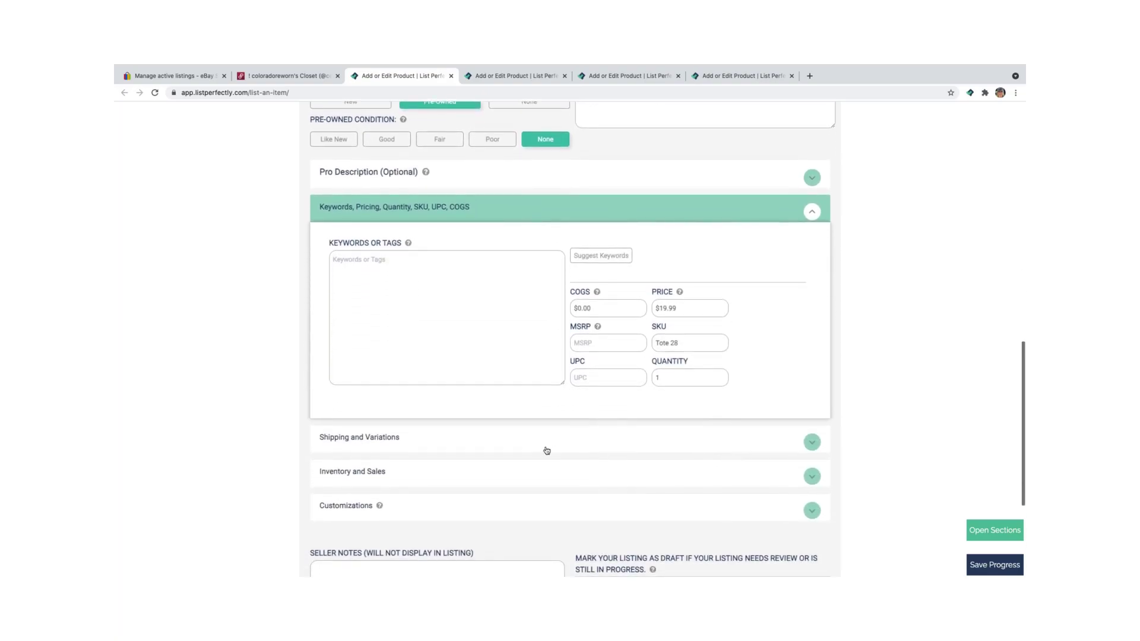
click(546, 450)
scroll(594, 451, down, 3)
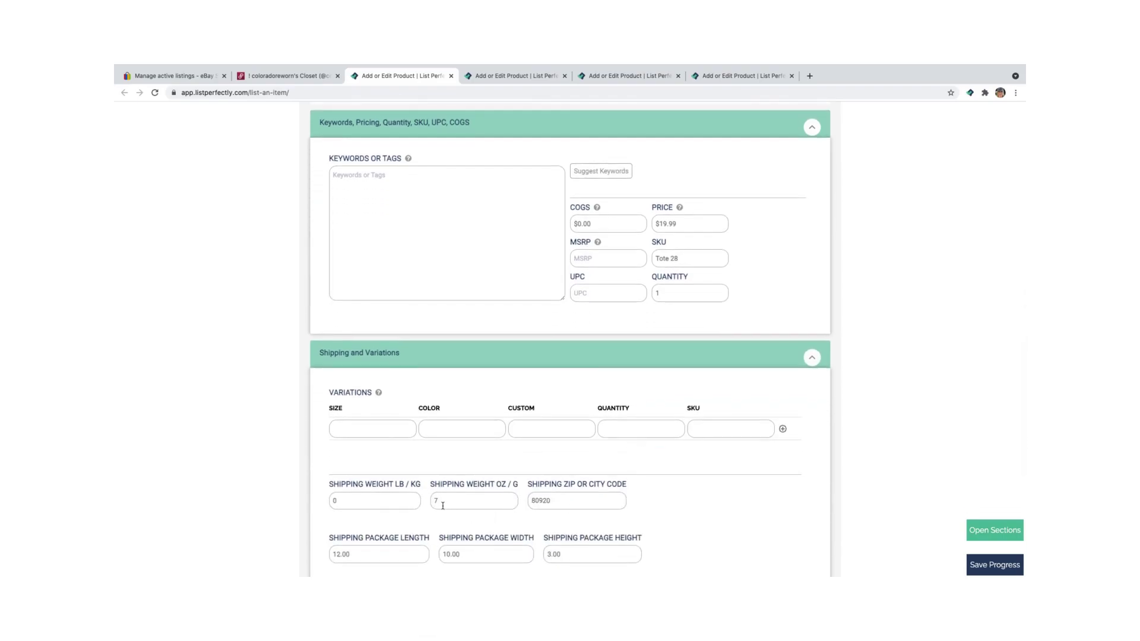
scroll(671, 535, down, 3)
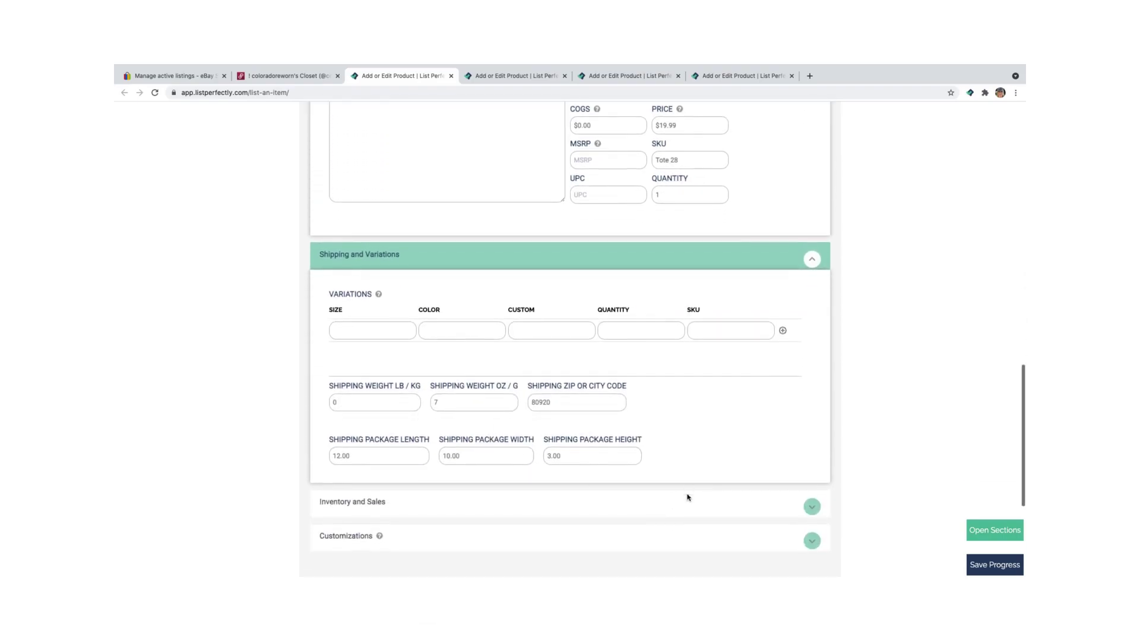
scroll(555, 488, down, 3)
scroll(464, 481, down, 2)
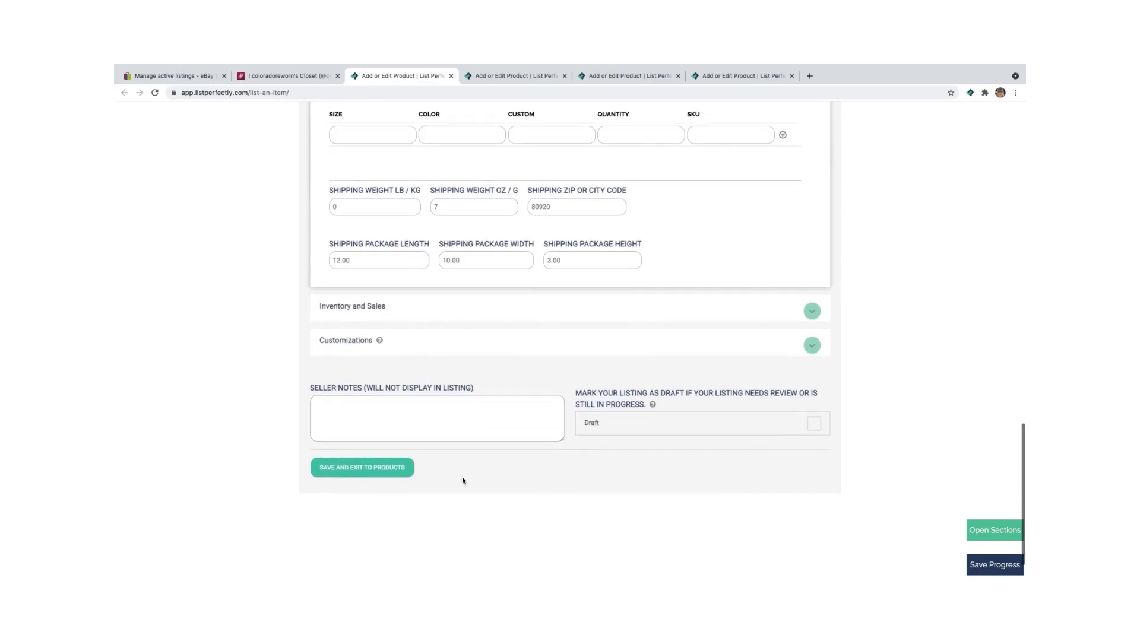
Look over the Atec trucker hat's imported product form
click(493, 75)
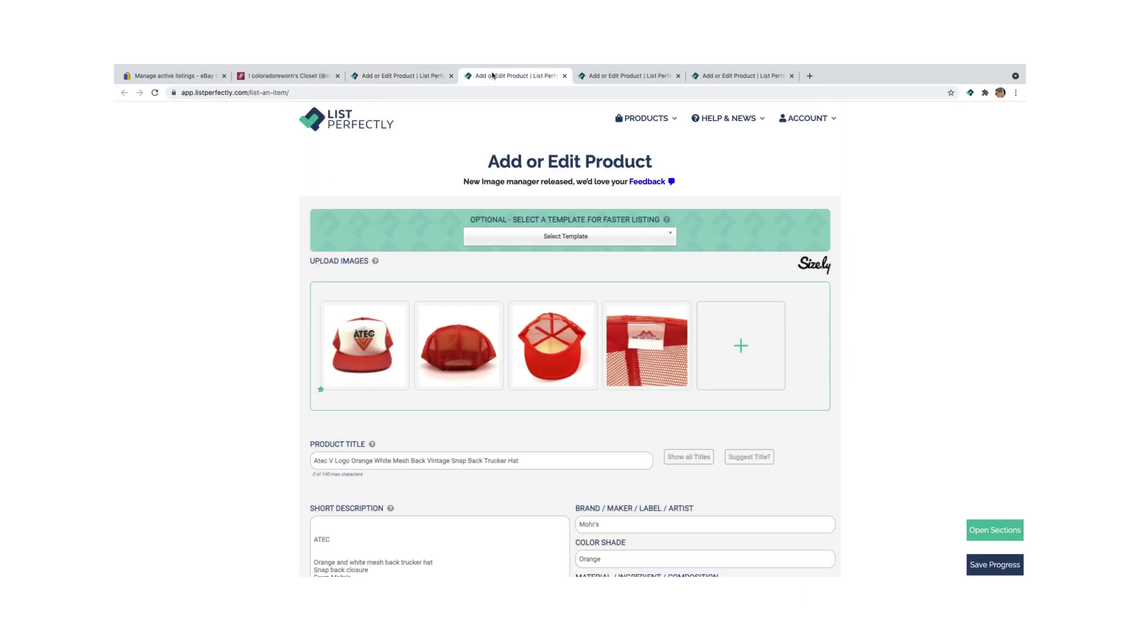
scroll(844, 378, down, 5)
scroll(843, 378, down, 1)
scroll(843, 378, down, 2)
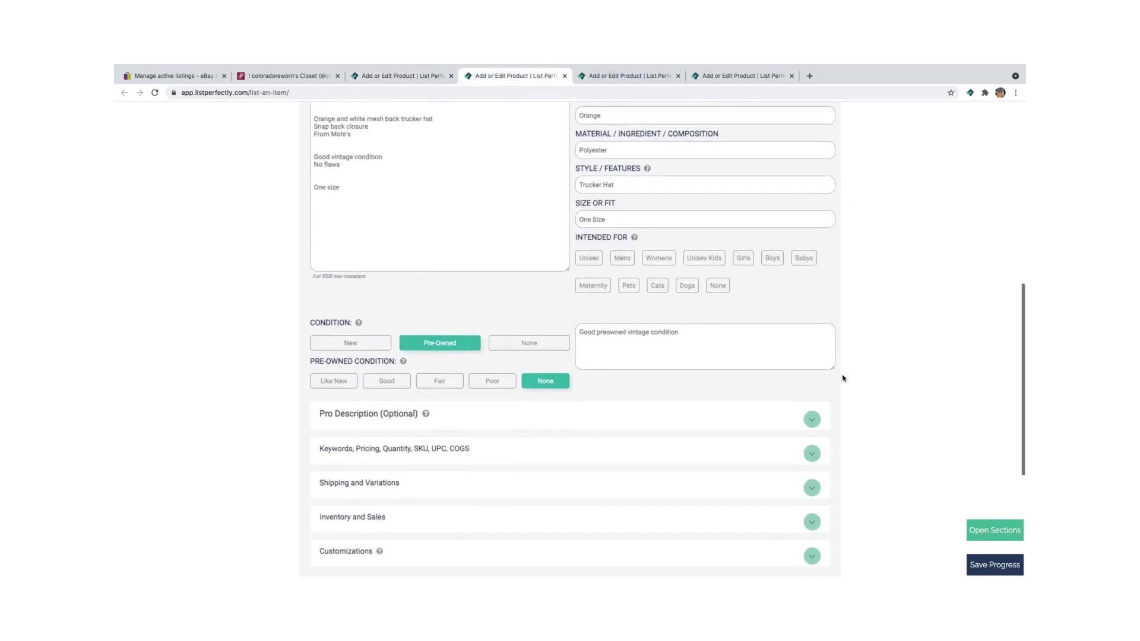
scroll(843, 378, down, 3)
scroll(843, 379, down, 1)
scroll(844, 378, up, 2)
scroll(843, 378, up, 5)
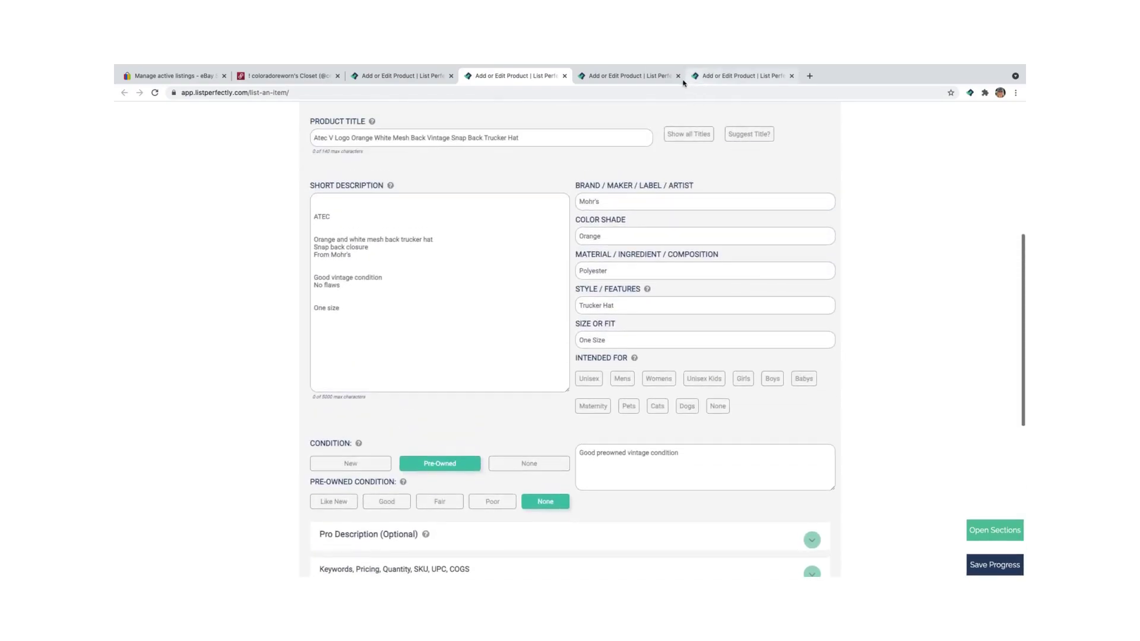
Switch to the next imported hat's product form and scroll through it
key(ctrl+Tab)
scroll(750, 251, down, 2)
scroll(750, 252, down, 5)
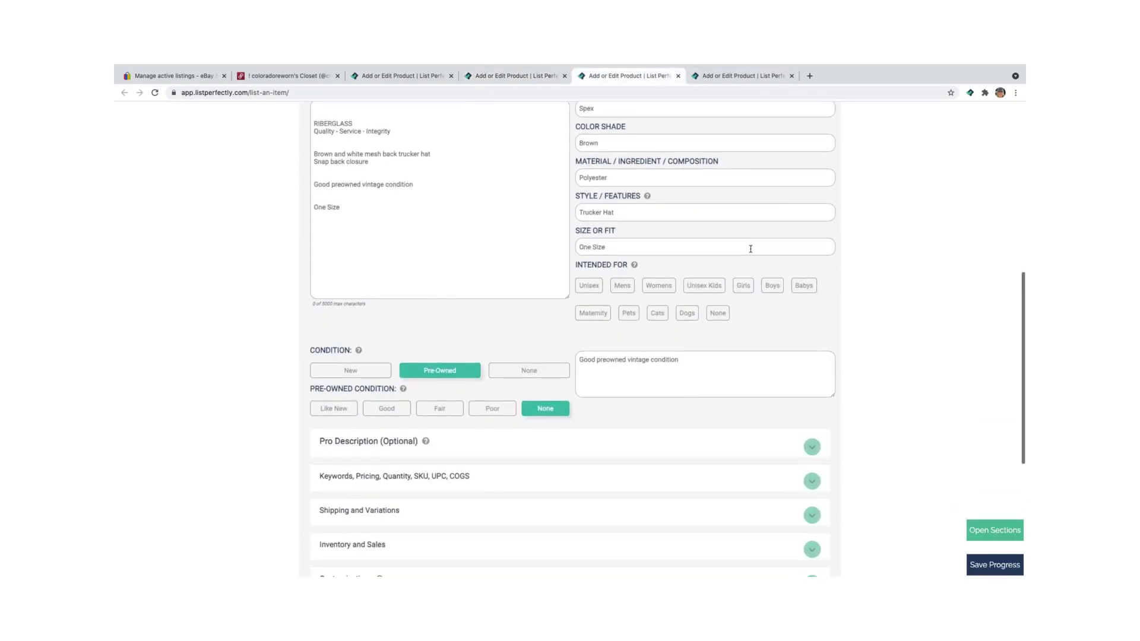
scroll(750, 251, down, 5)
scroll(751, 253, up, 3)
scroll(751, 253, up, 5)
scroll(751, 253, up, 3)
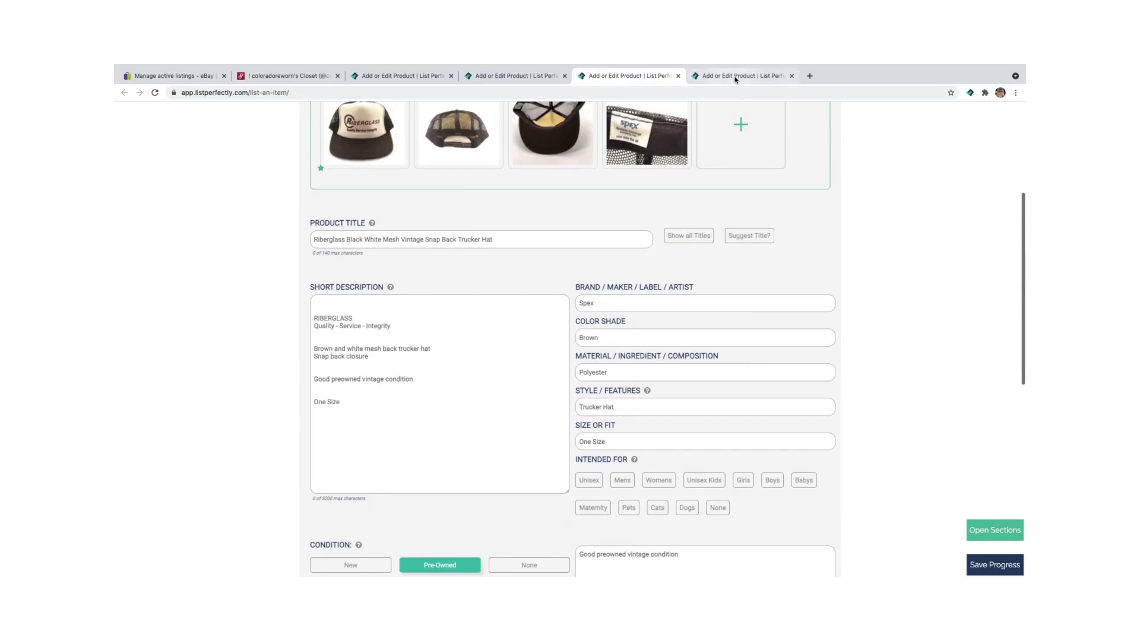
Bring up the Rose Way trucker hat's form and check its photos, title and details
click(740, 75)
scroll(755, 351, down, 10)
scroll(754, 351, down, 3)
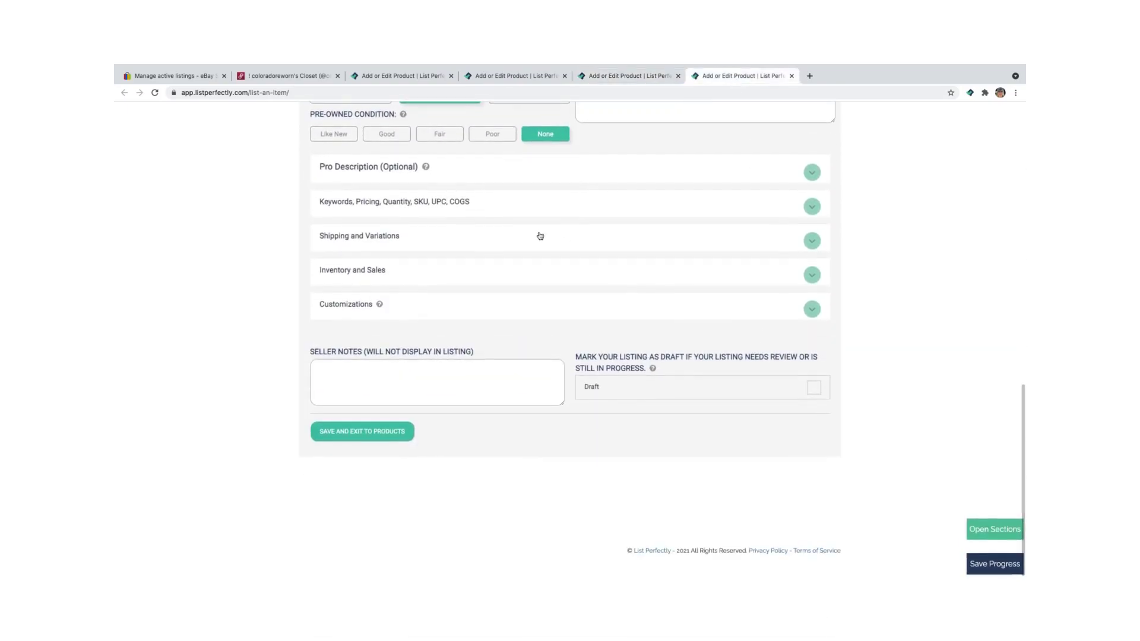
scroll(523, 232, up, 2)
scroll(594, 249, up, 6)
scroll(680, 273, up, 2)
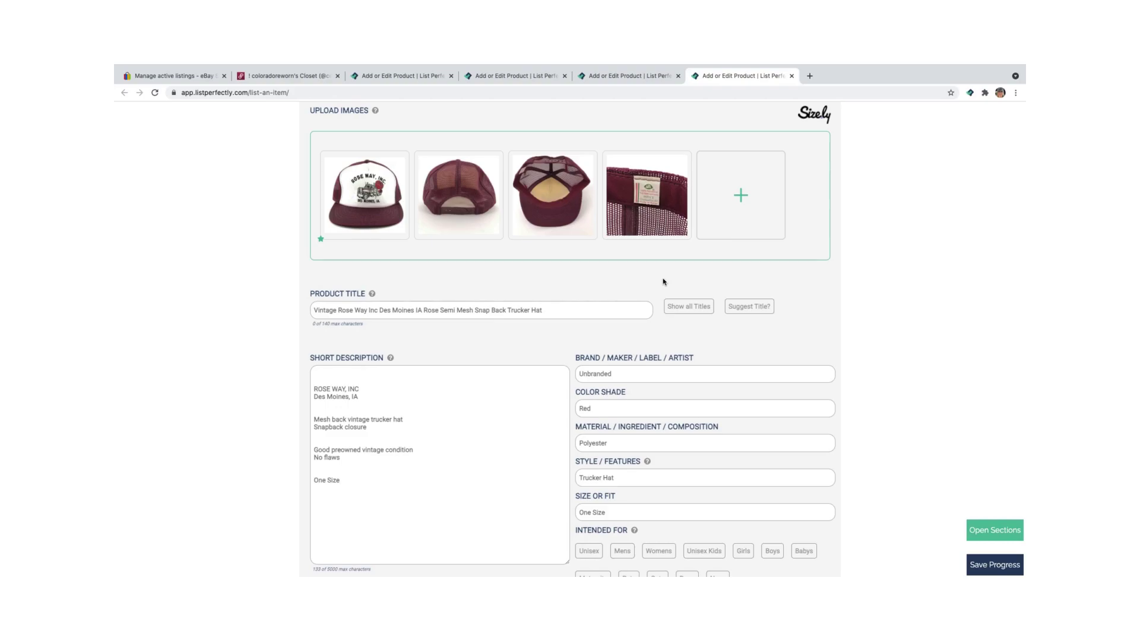
Enter keywords 'trucker hat, mesh hat', $1 cost, $0 MSRP and UPC 'Does Not apply'
scroll(662, 283, down, 6)
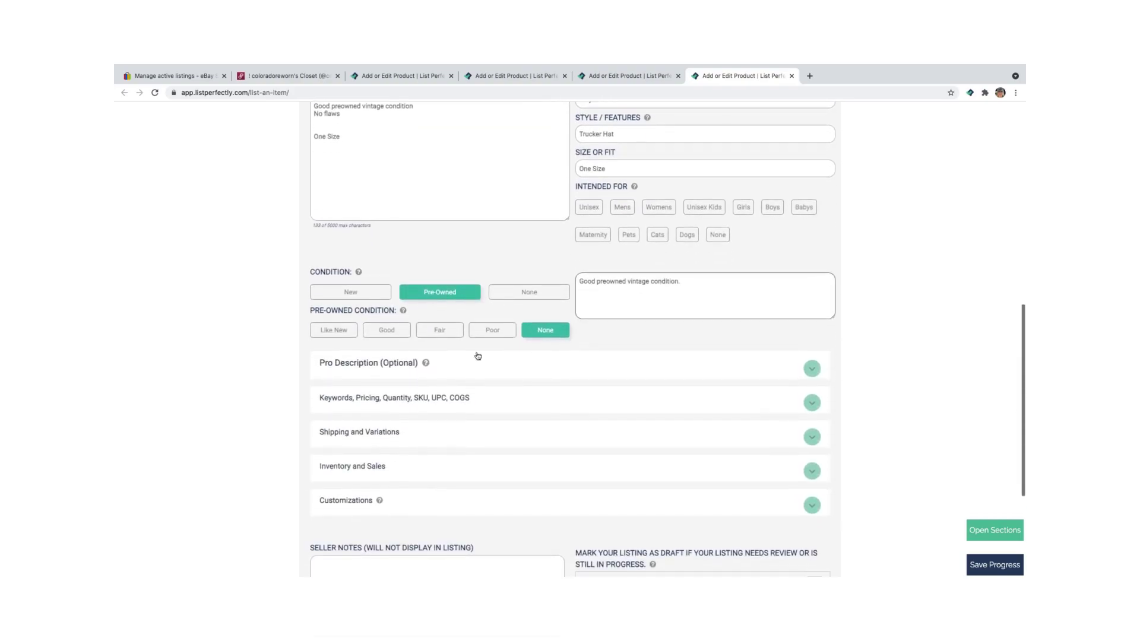
click(378, 399)
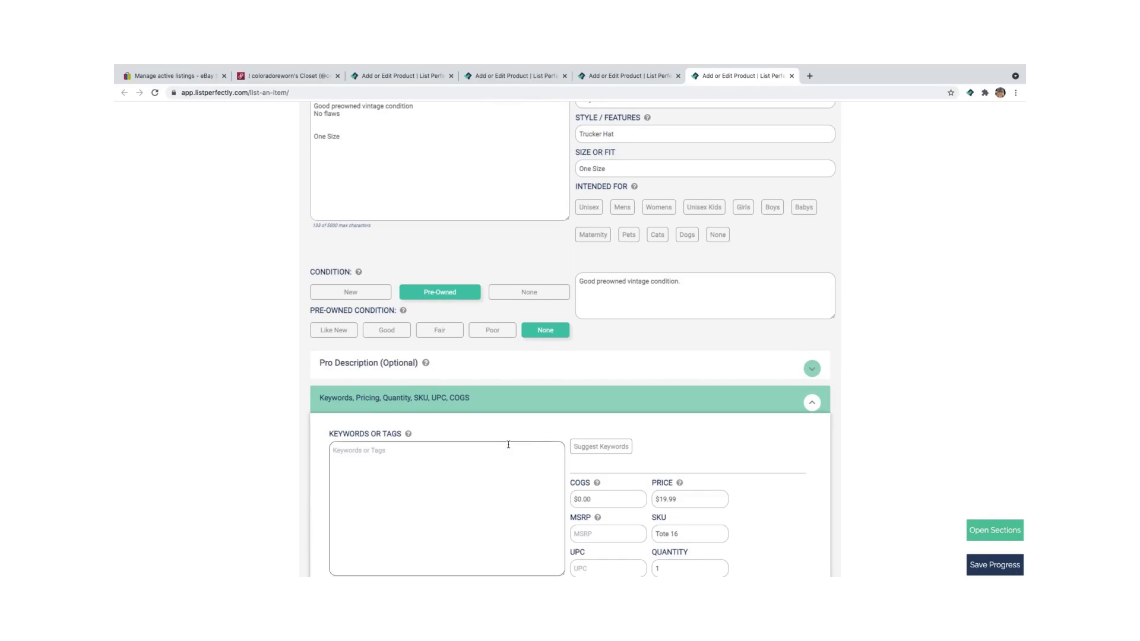
scroll(509, 445, down, 1)
click(360, 418)
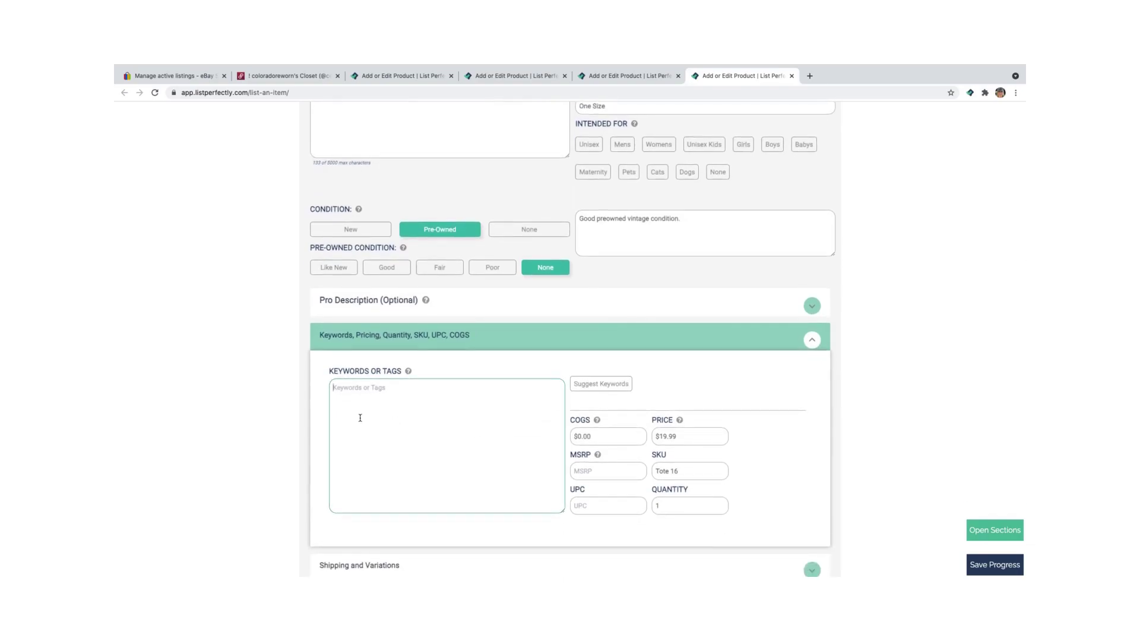
text(trucker hat)
text(, mesh hat,)
click(572, 438)
text(1)
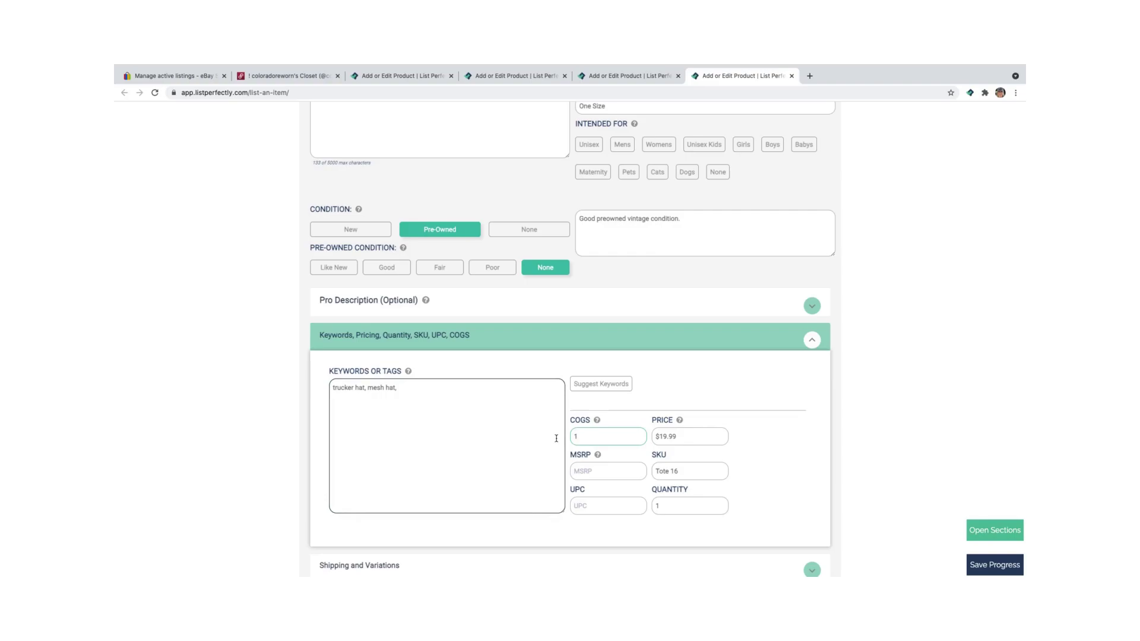
click(597, 472)
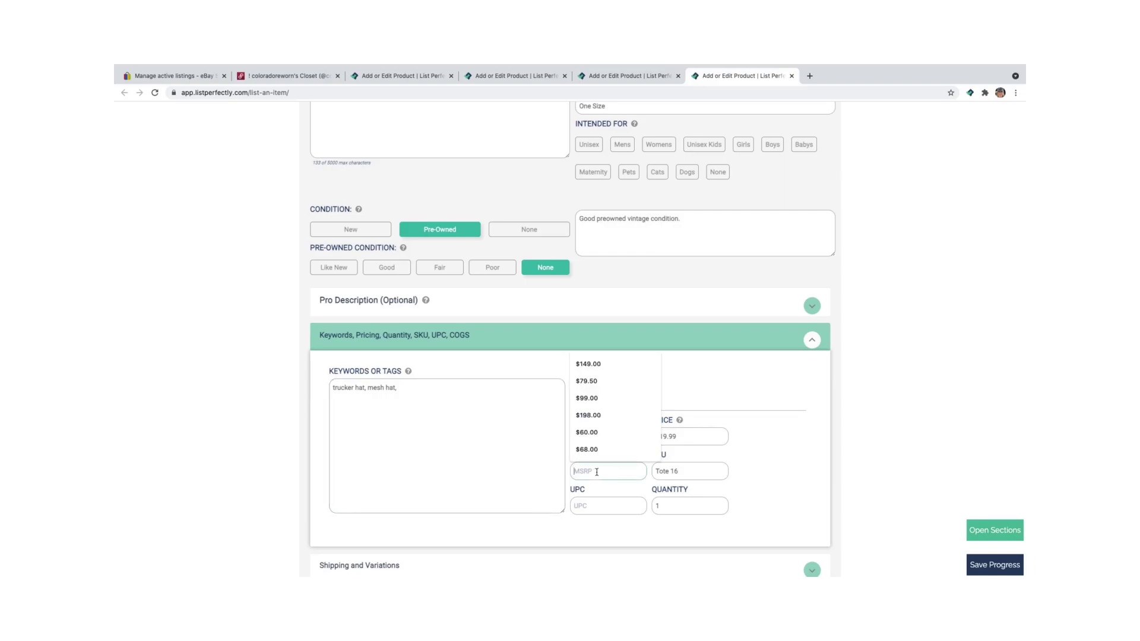
text(0)
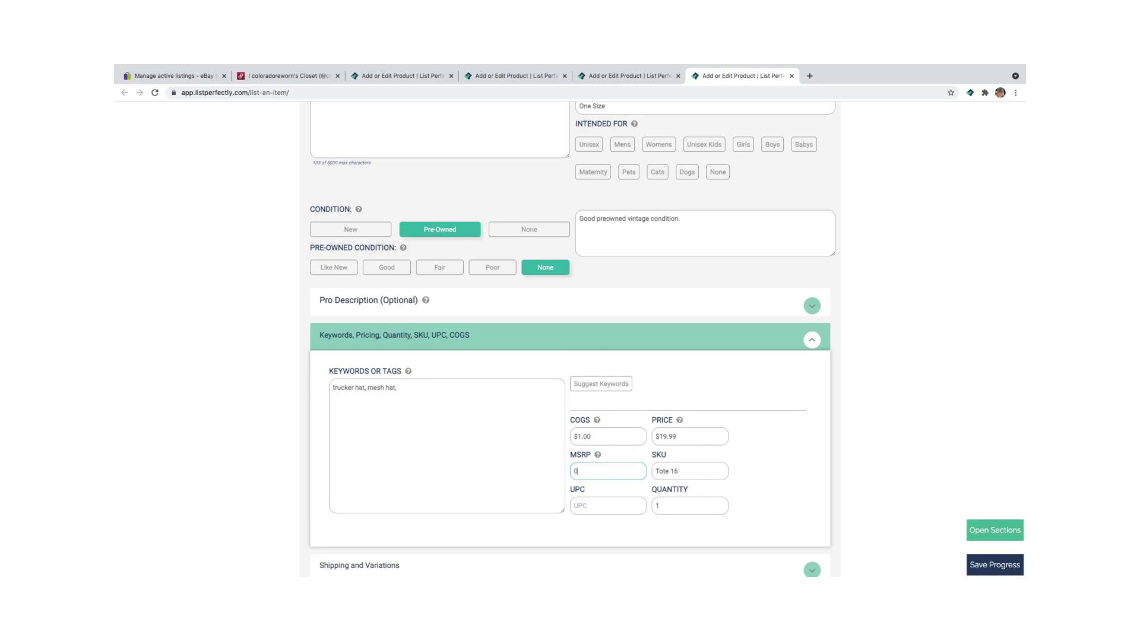
click(601, 506)
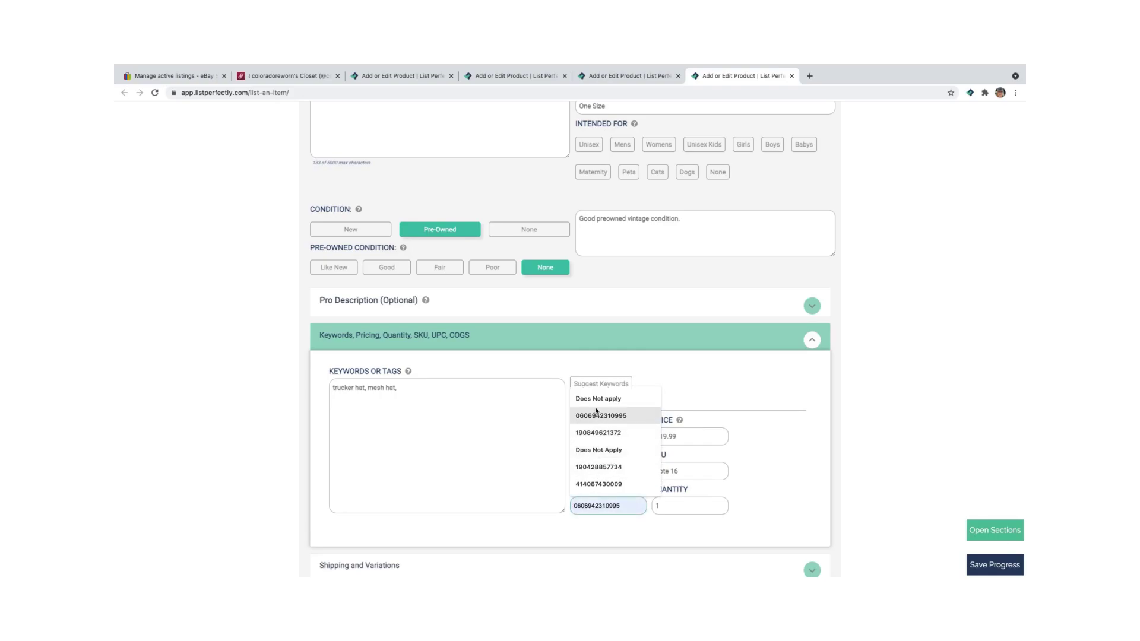
click(595, 410)
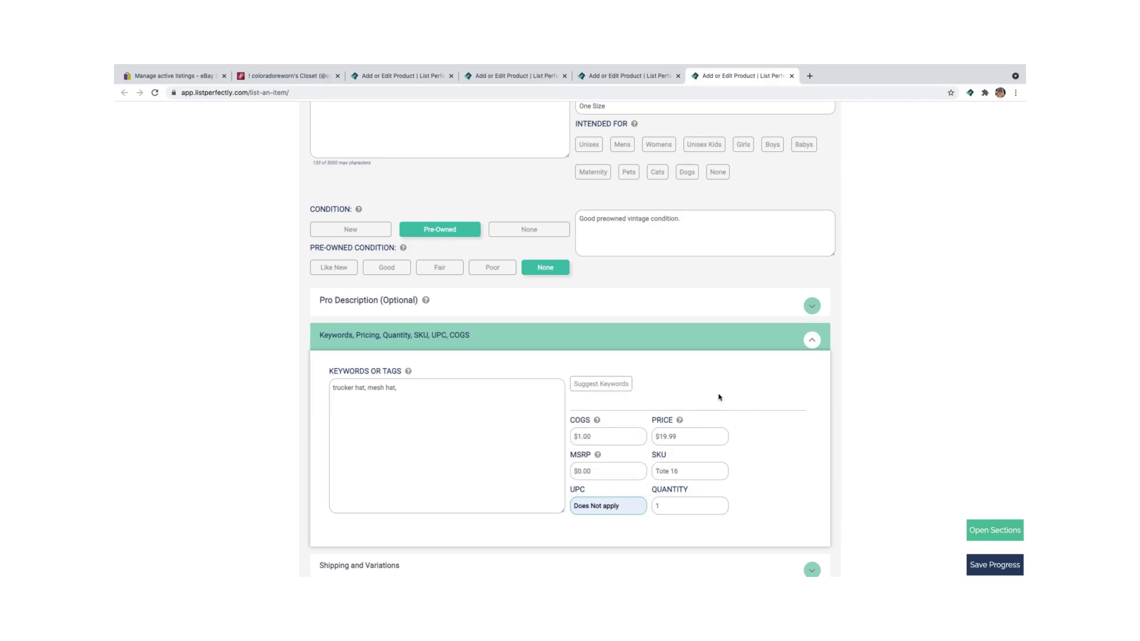
Save the Rose Way hat listing and exit to Products
scroll(725, 401, down, 2)
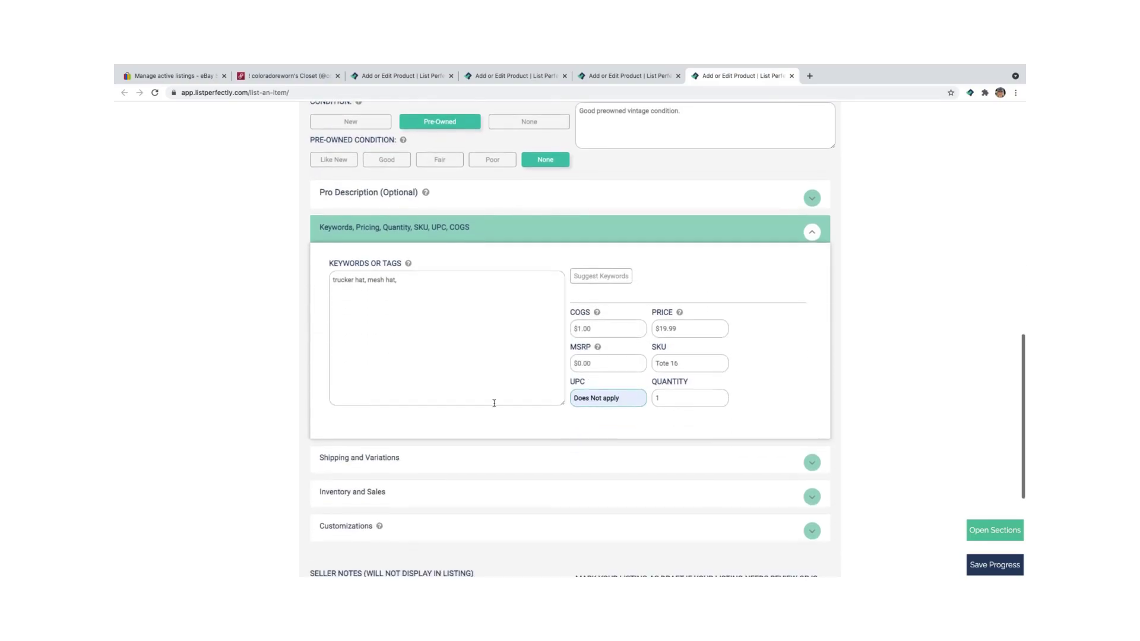
scroll(302, 461, down, 3)
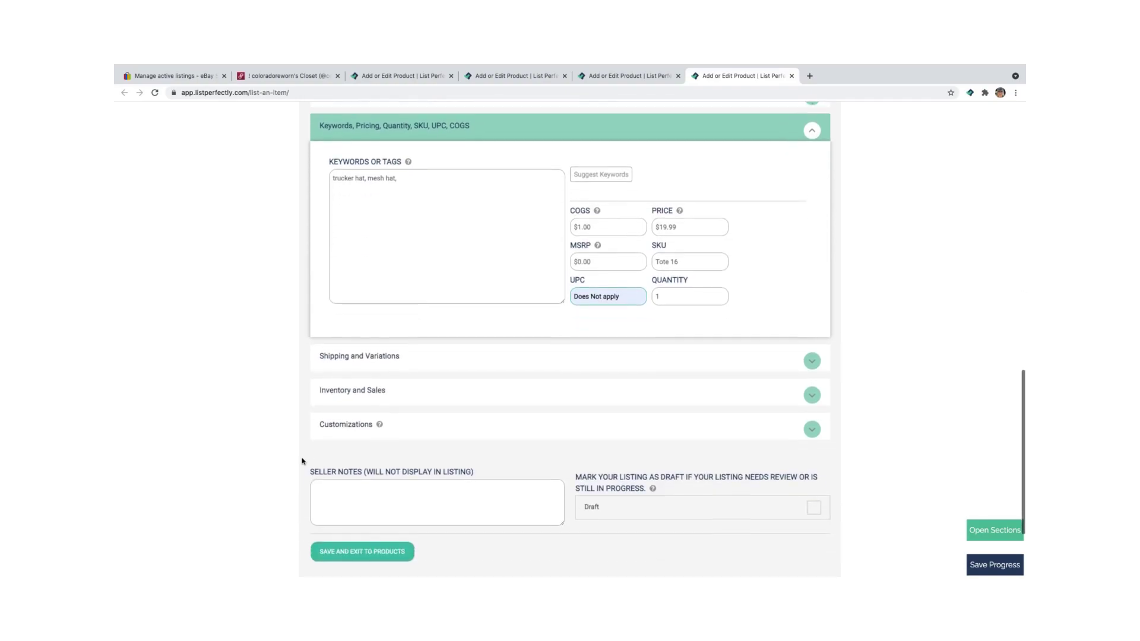
click(368, 525)
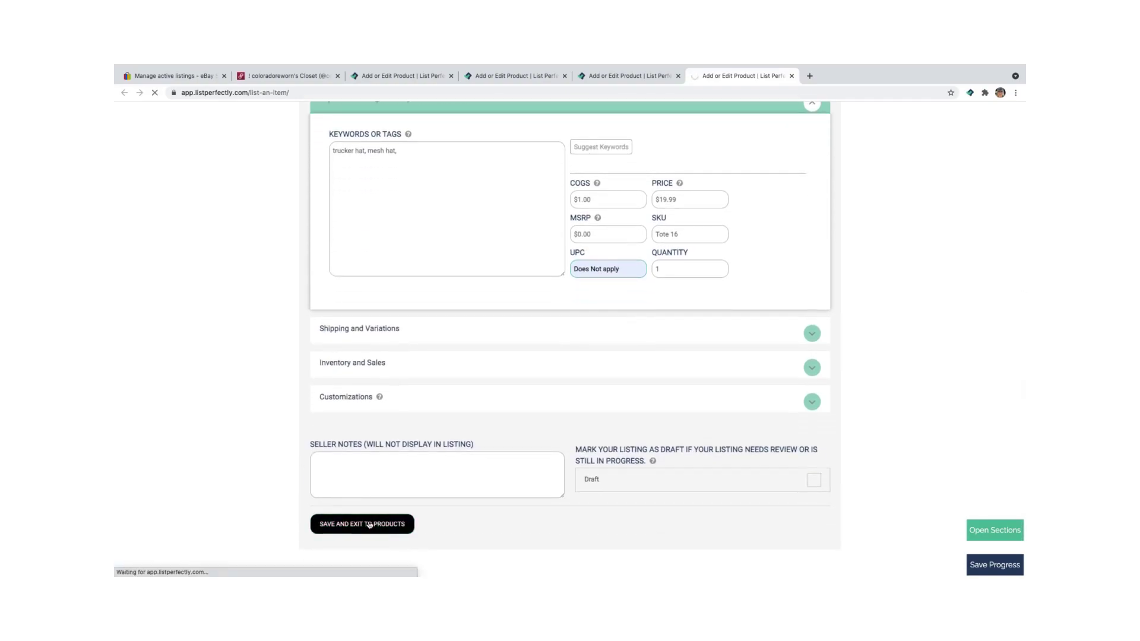
key(ctrl+shift+Tab)
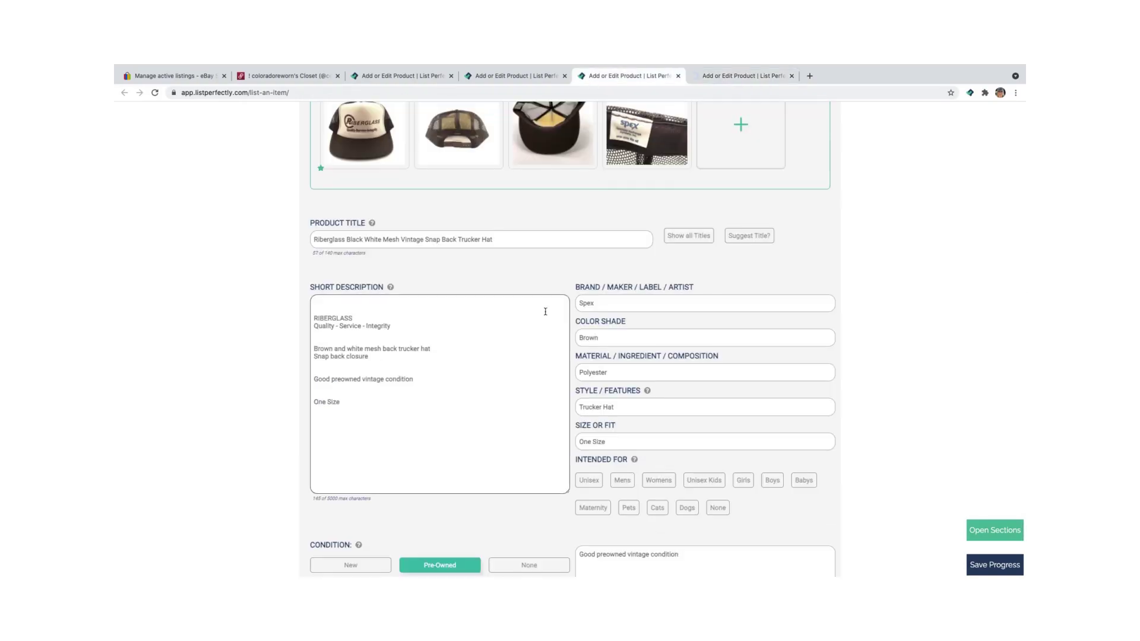
Show all marketplace titles and fill each with the Riberglass product title
scroll(546, 311, down, 2)
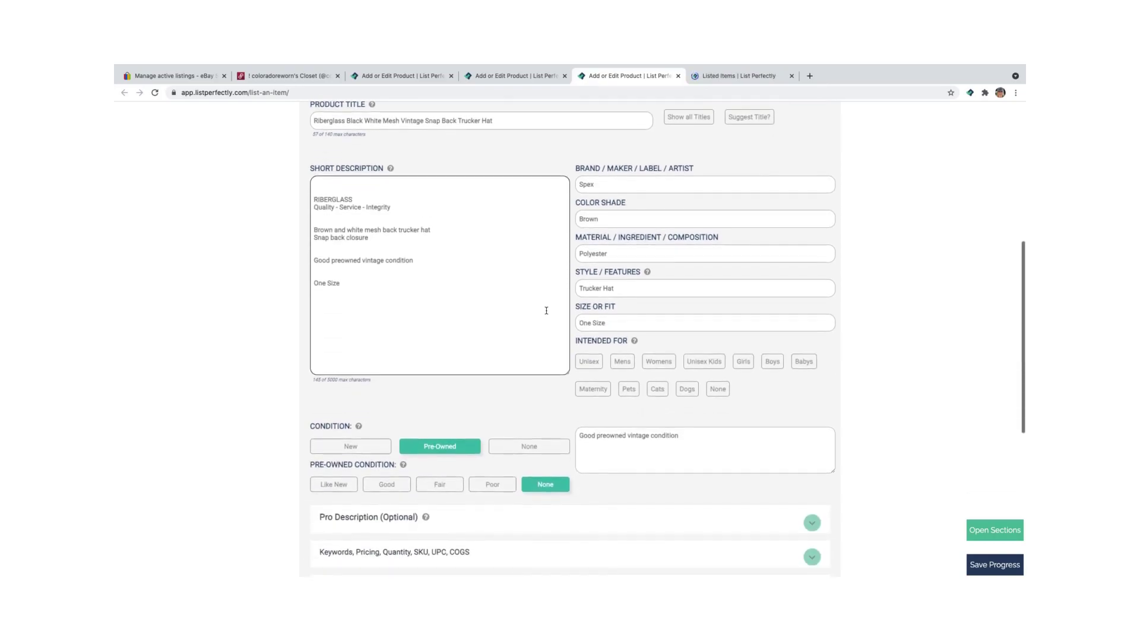
click(683, 118)
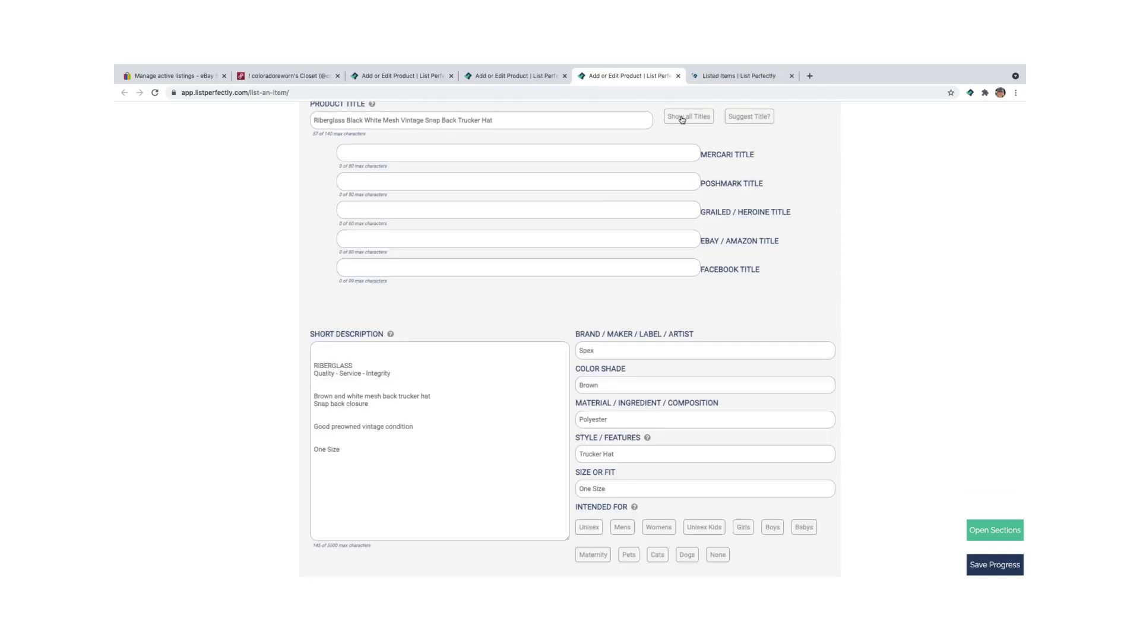
click(594, 122)
click(579, 153)
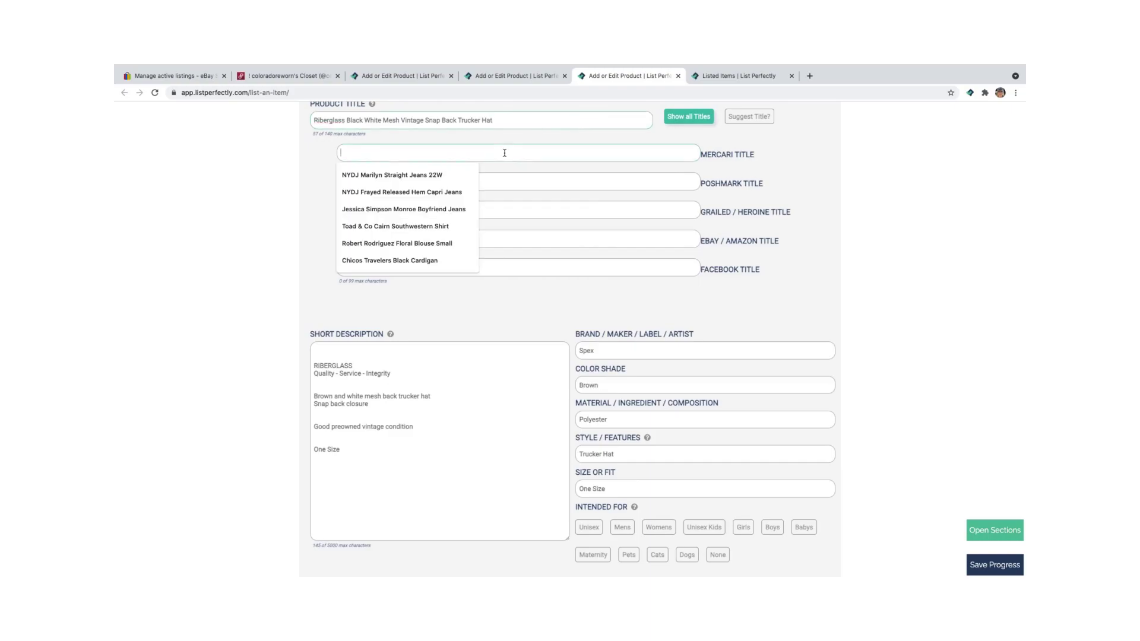
click(558, 137)
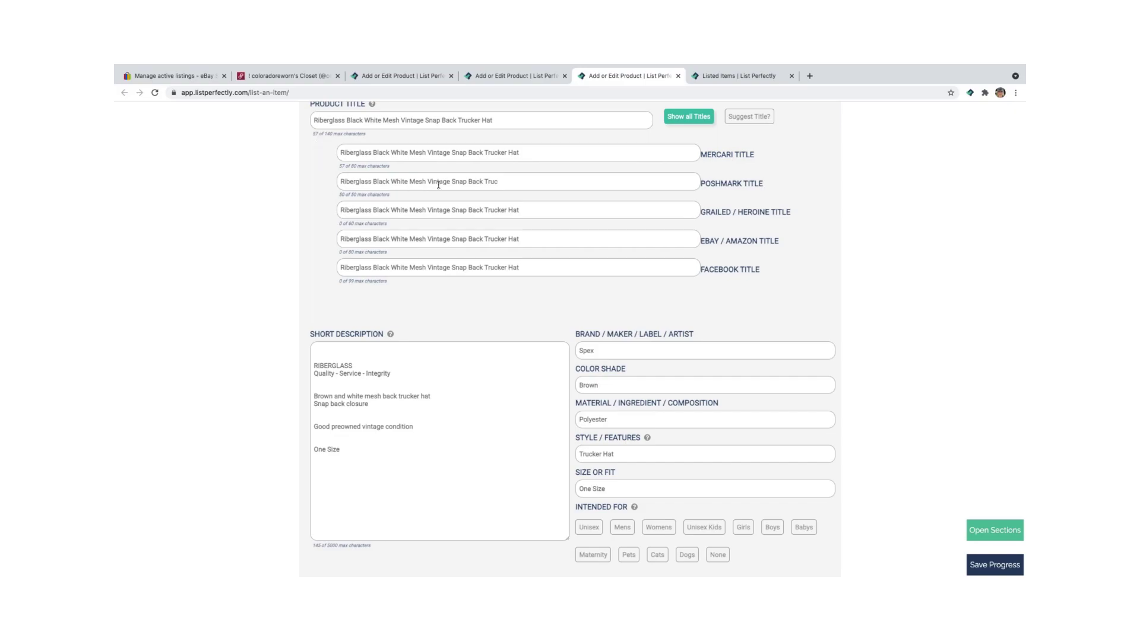
Shorten the Poshmark and Mercari titles to 'Riberglass Black White Mesh Vintage Hat'
drag(452, 183, 508, 183)
text(Hat)
click(508, 210)
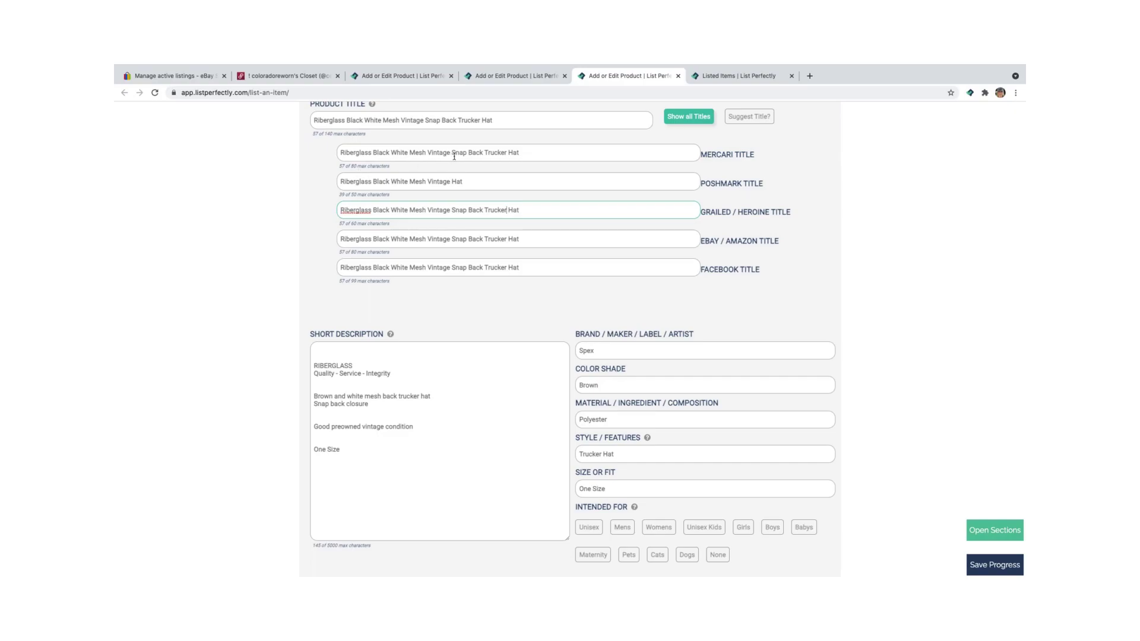
drag(451, 154, 591, 153)
text(Ha)
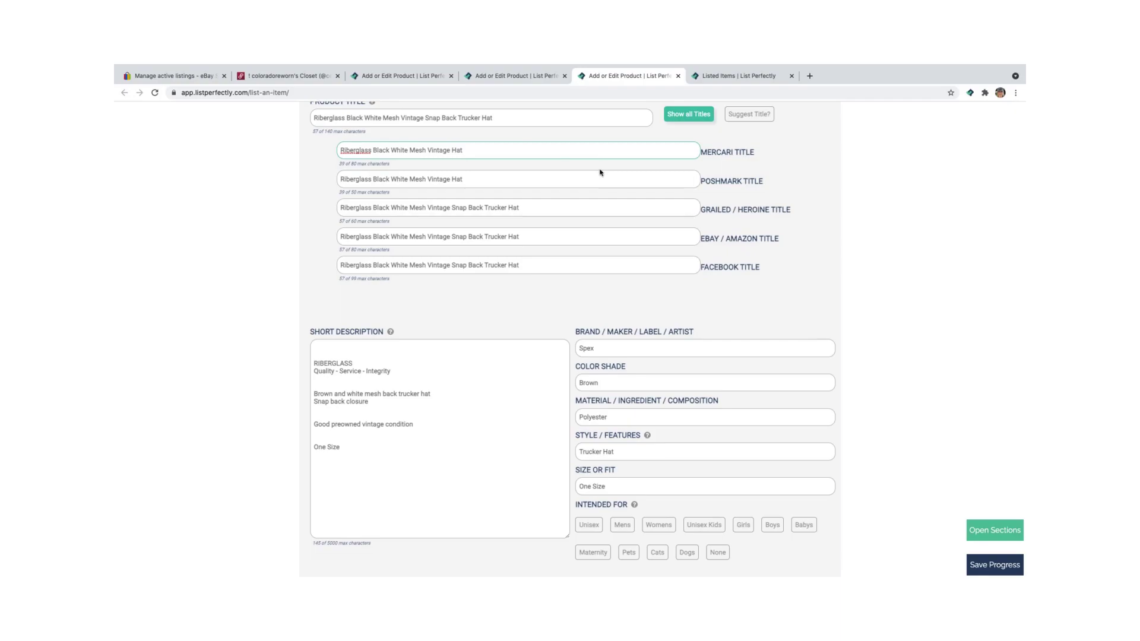
Save the Riberglass hat listing and exit to Products
scroll(600, 173, down, 3)
scroll(606, 297, down, 1)
scroll(607, 376, down, 1)
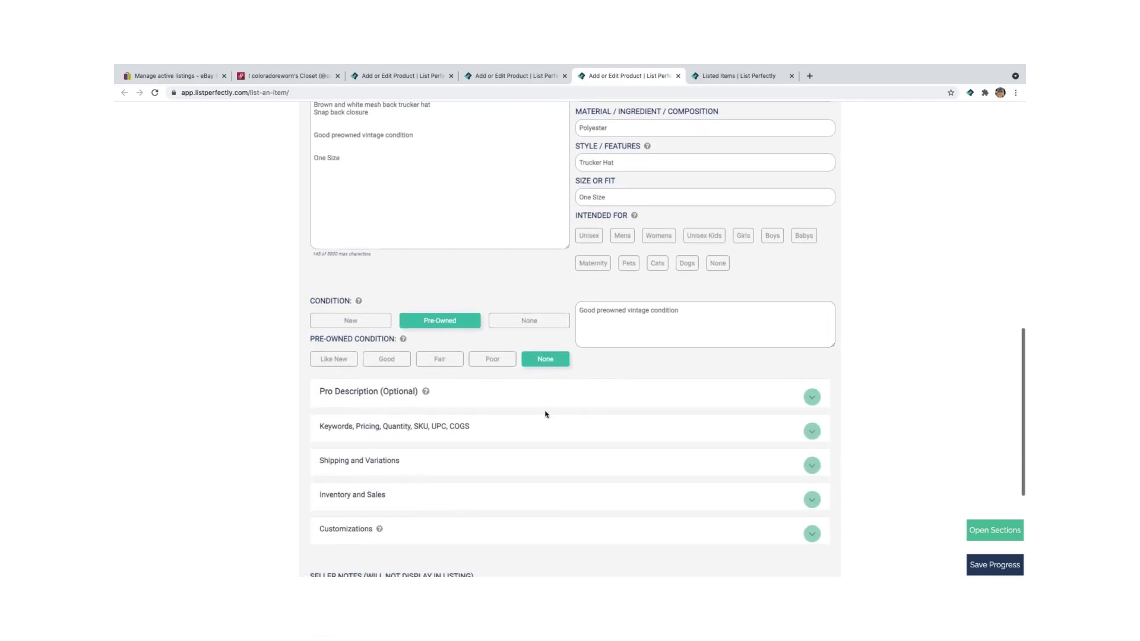
click(545, 414)
scroll(618, 386, down, 2)
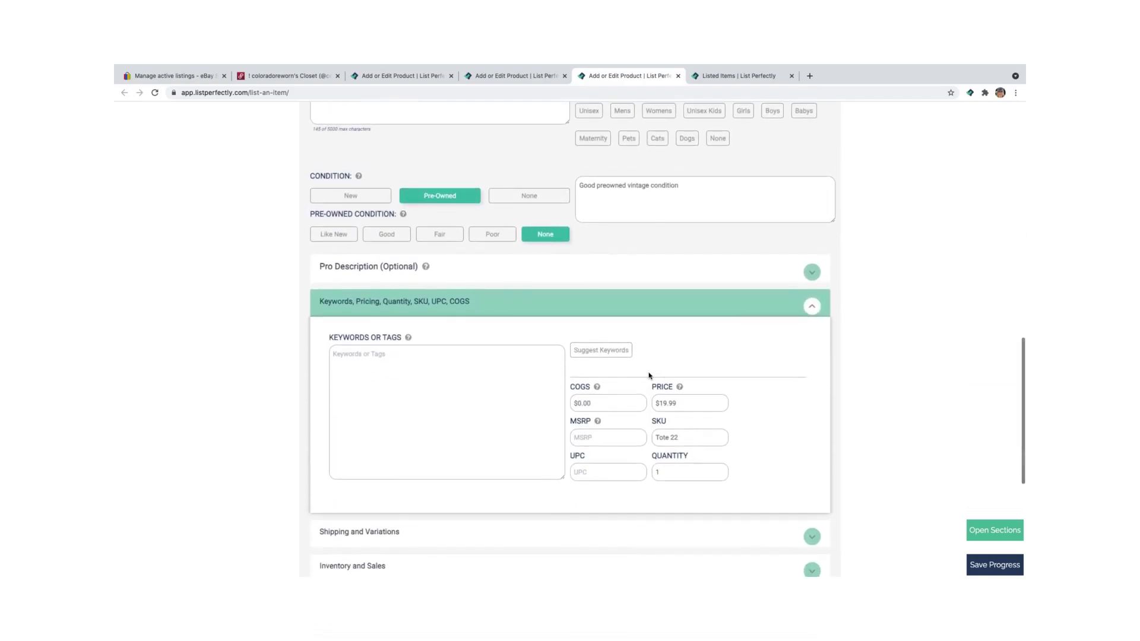
scroll(650, 373, down, 2)
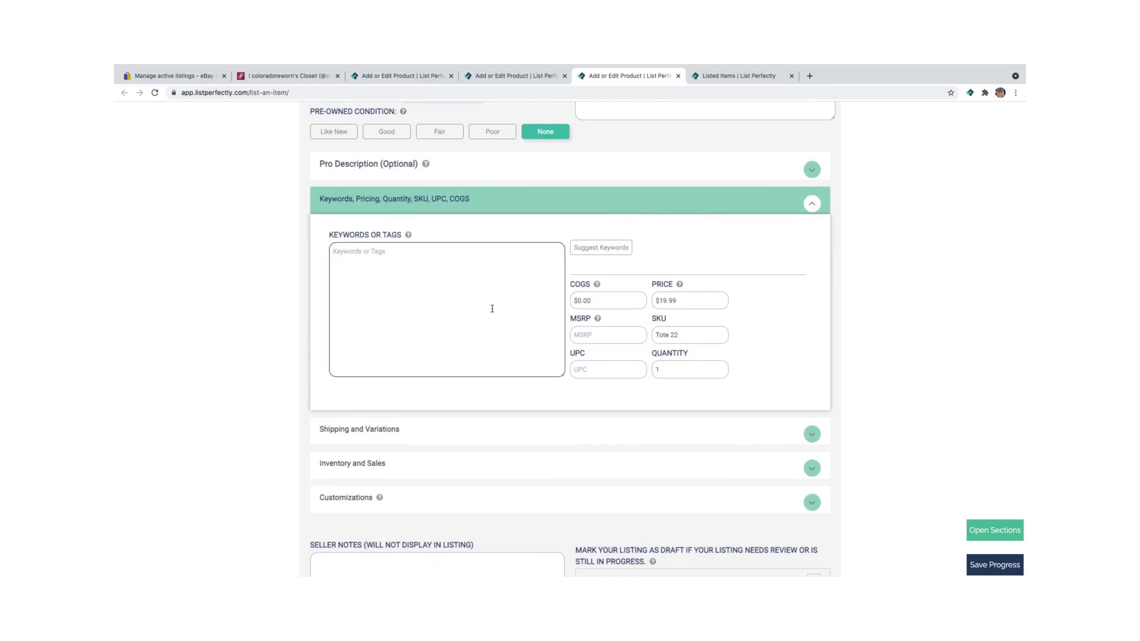
scroll(535, 311, down, 1)
scroll(440, 338, down, 3)
click(377, 433)
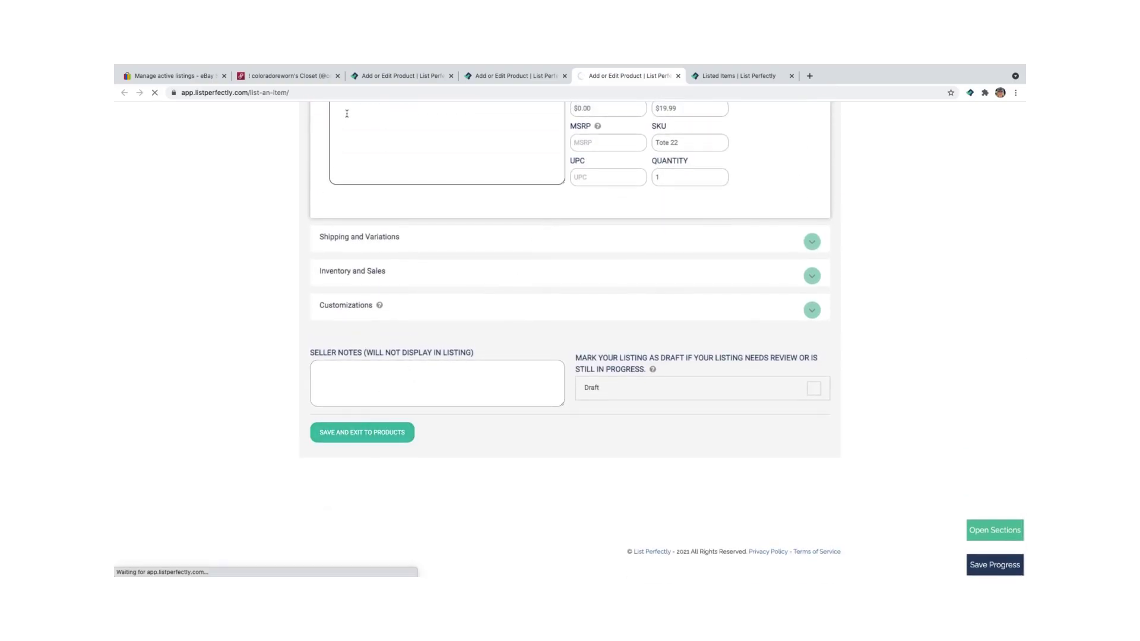
Close the leftover product editing and Listed Items catalog tabs
click(452, 78)
click(452, 77)
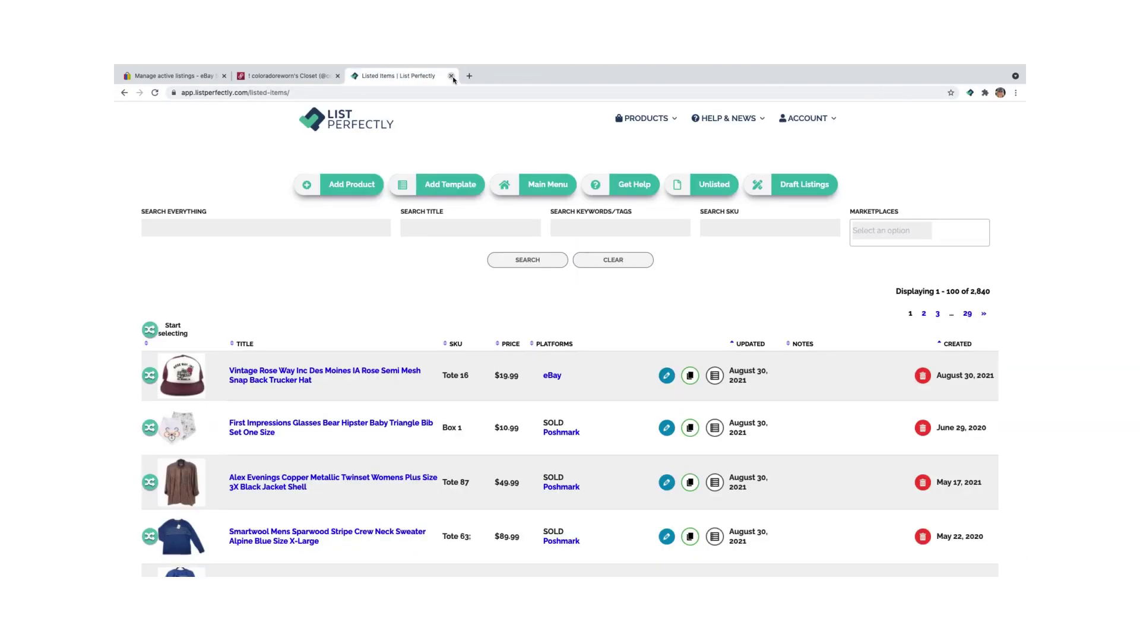
click(458, 76)
Reload eBay listings, enable auto-save of imported listings in List Perfectly settings, and start selecting hats
click(178, 75)
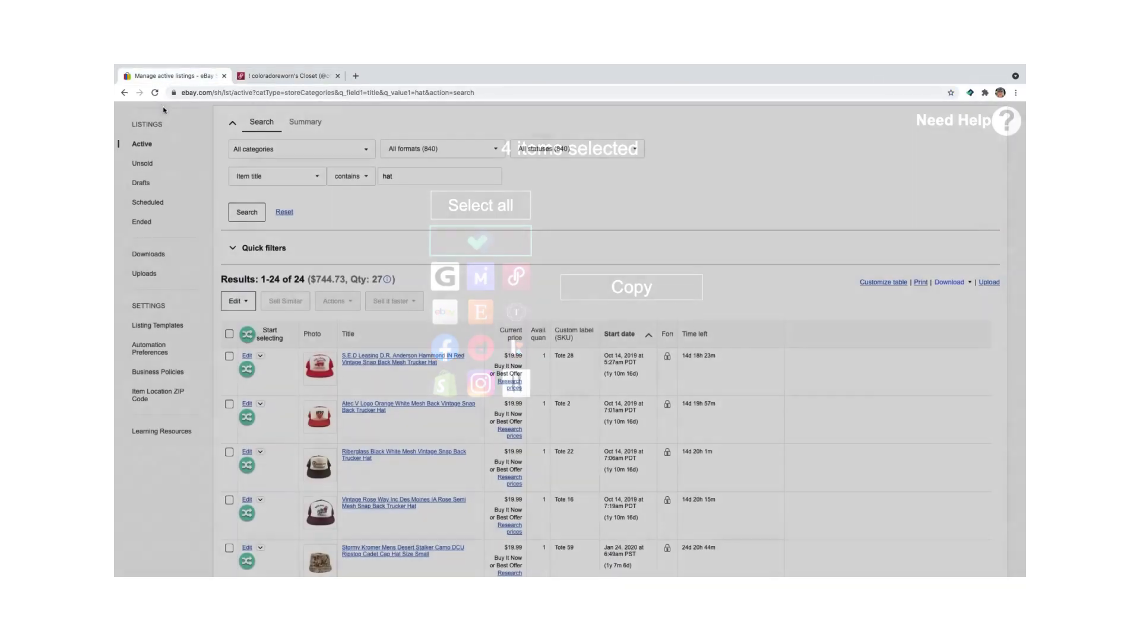
click(154, 92)
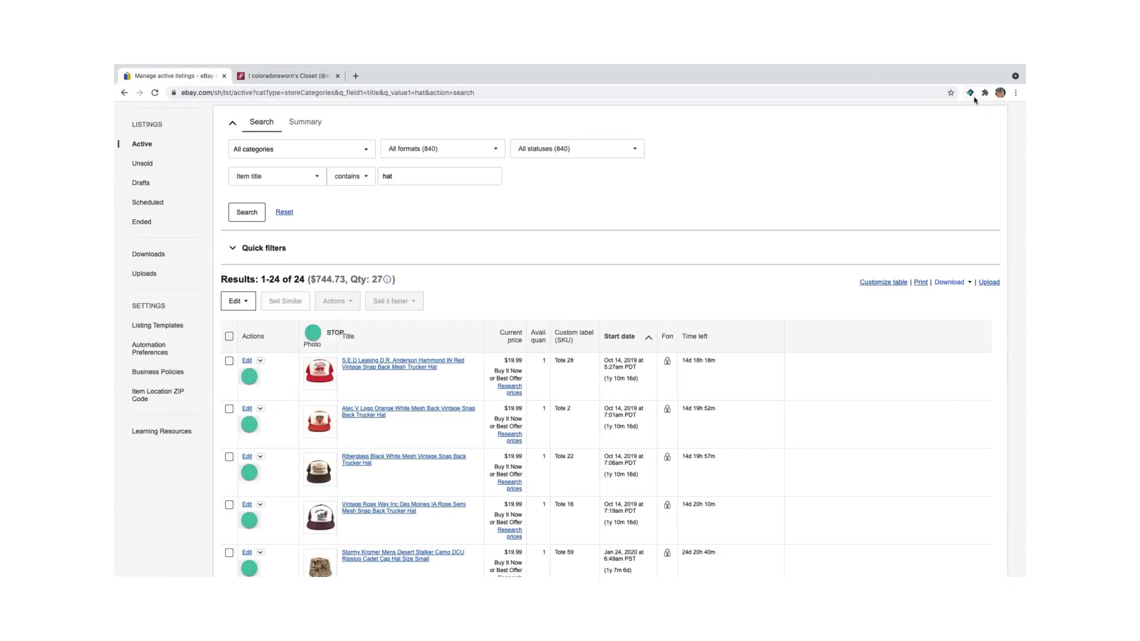
click(970, 93)
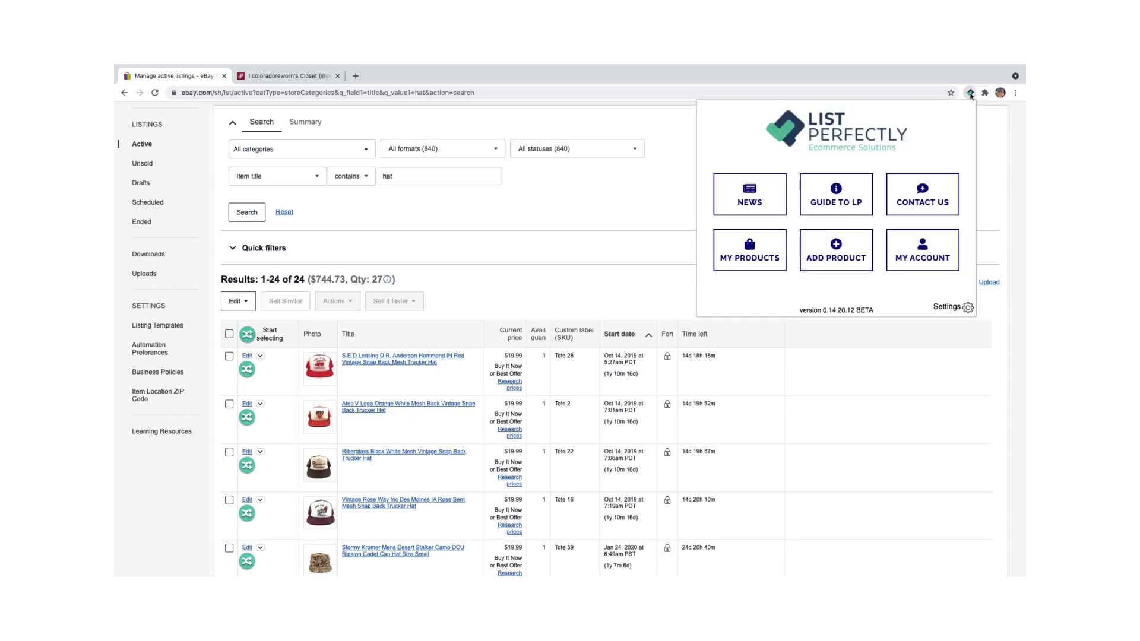
click(953, 308)
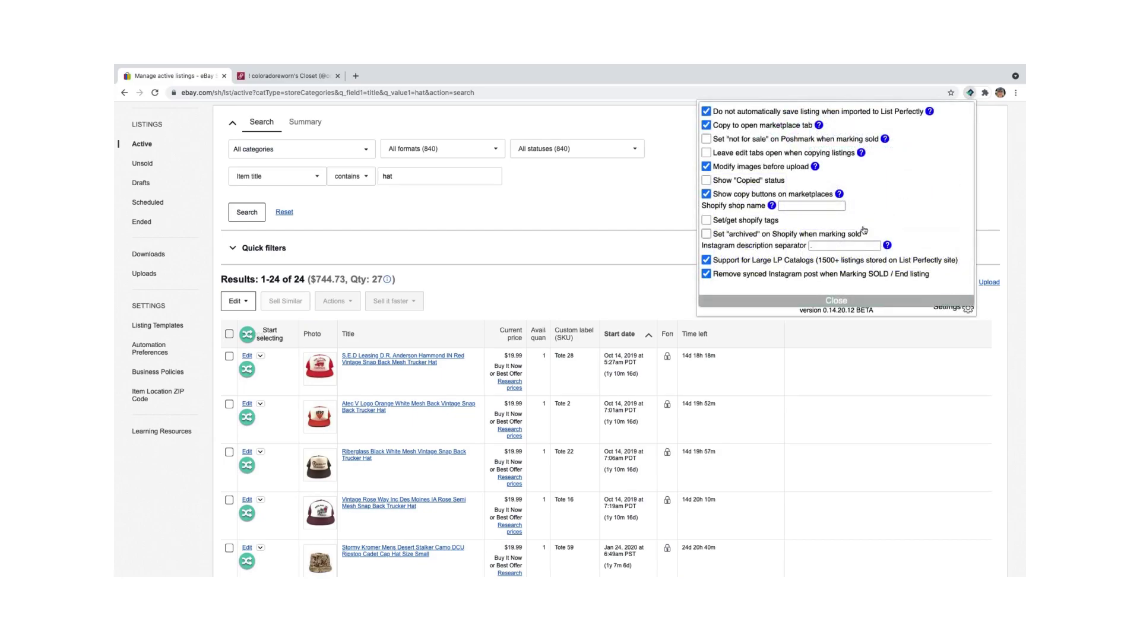
click(707, 112)
click(843, 301)
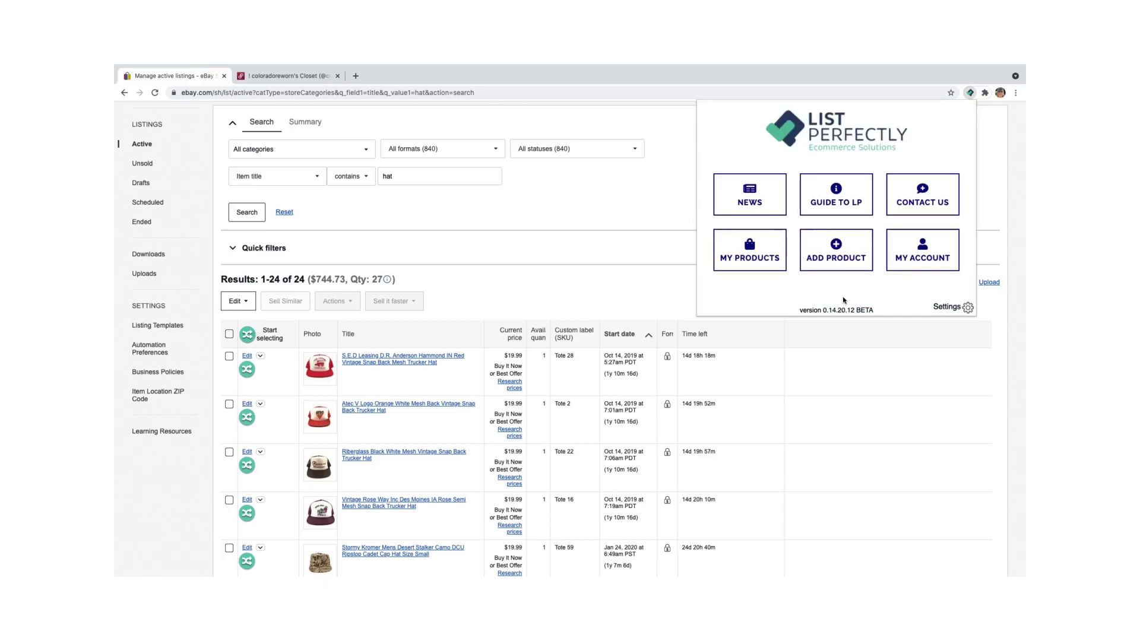
click(646, 294)
click(266, 338)
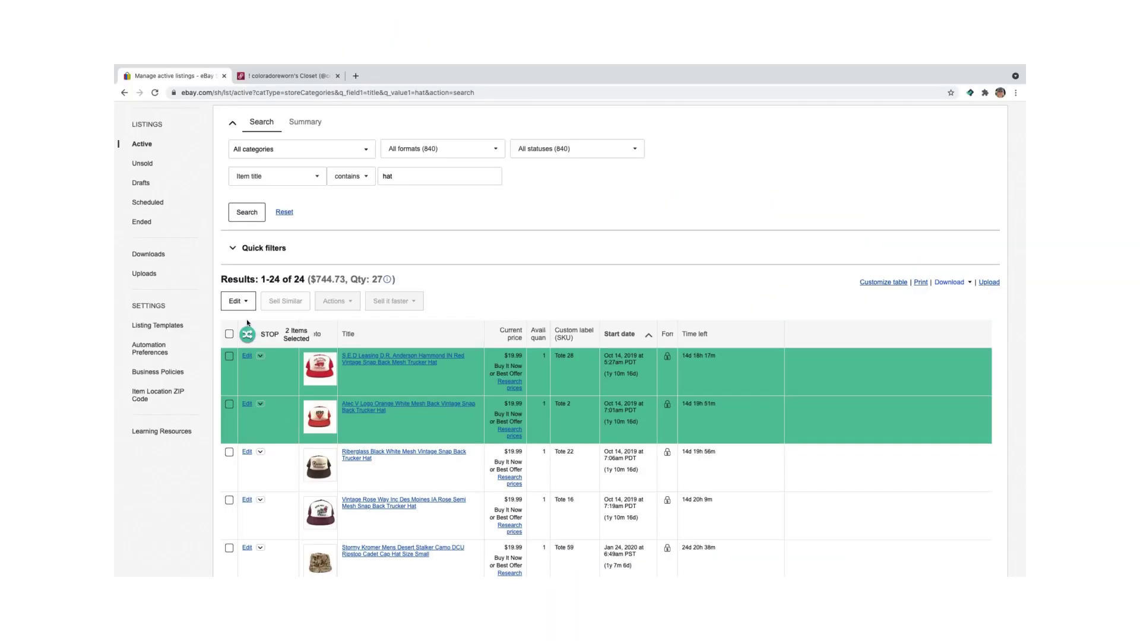
Copy the two selected hat listings to List Perfectly
click(253, 333)
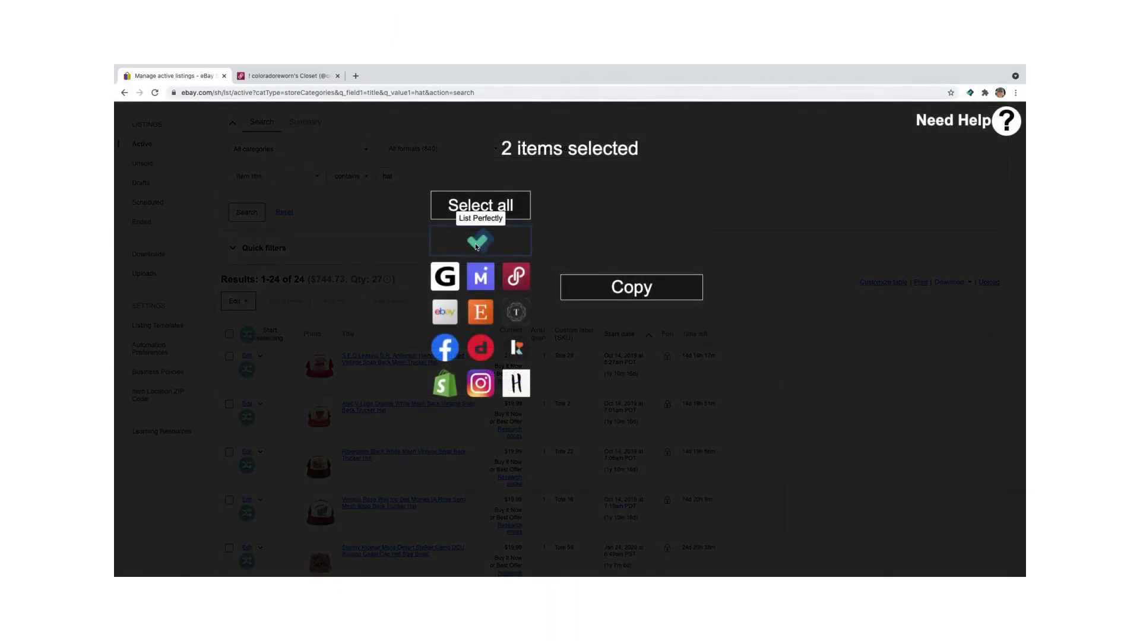
click(478, 245)
click(597, 287)
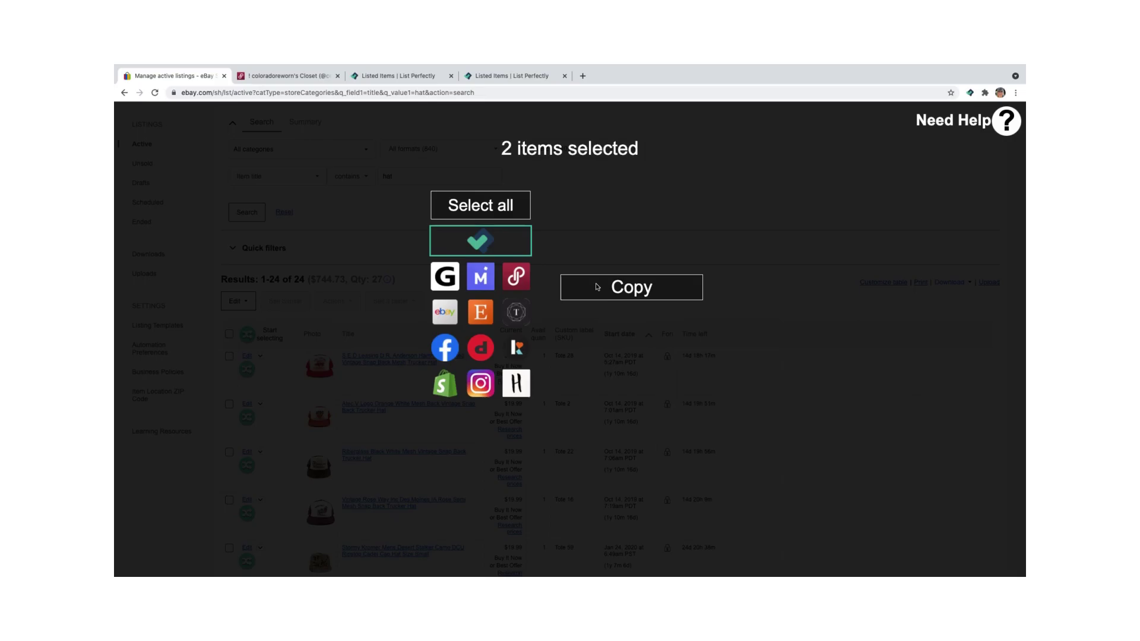
Review the new hat entries, including Atec V Logo, in both catalog tabs, then close them
click(409, 80)
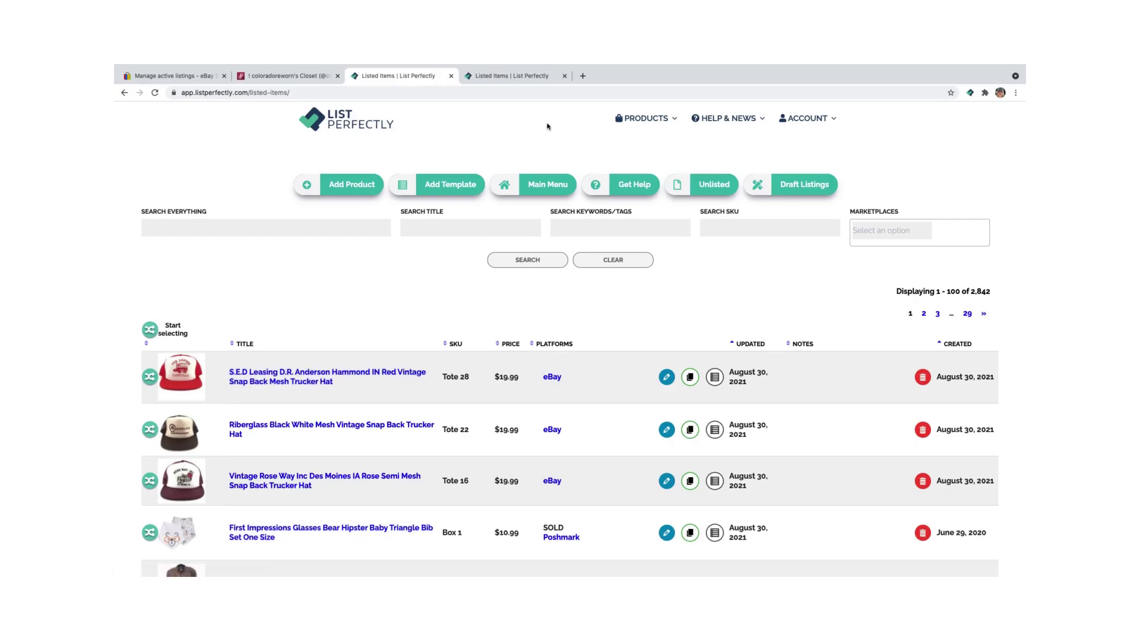
click(525, 78)
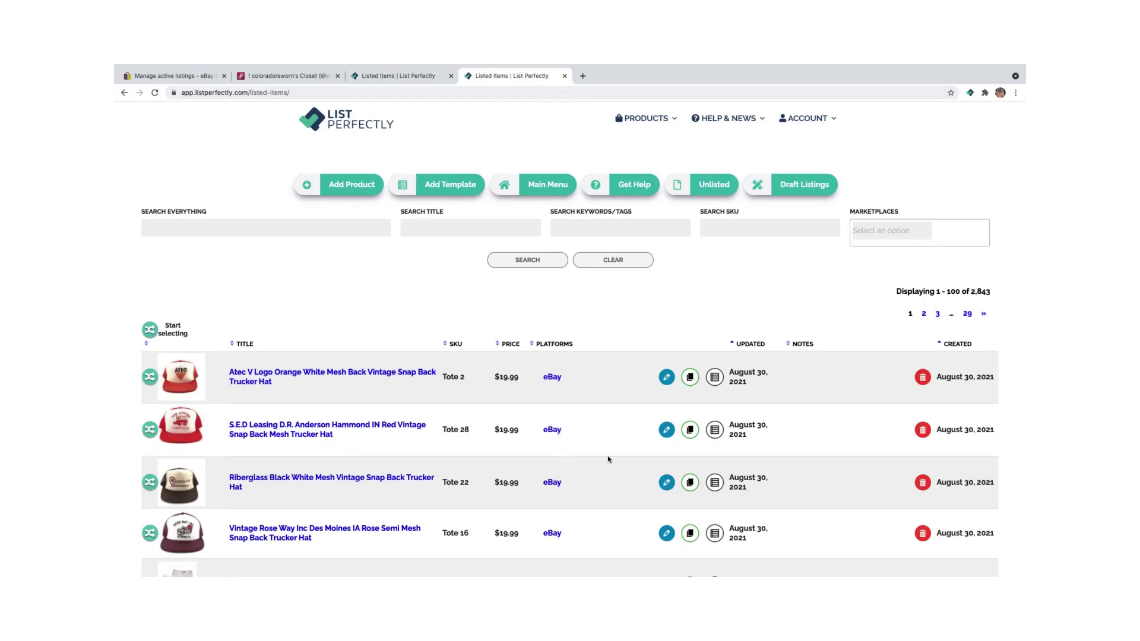
click(564, 76)
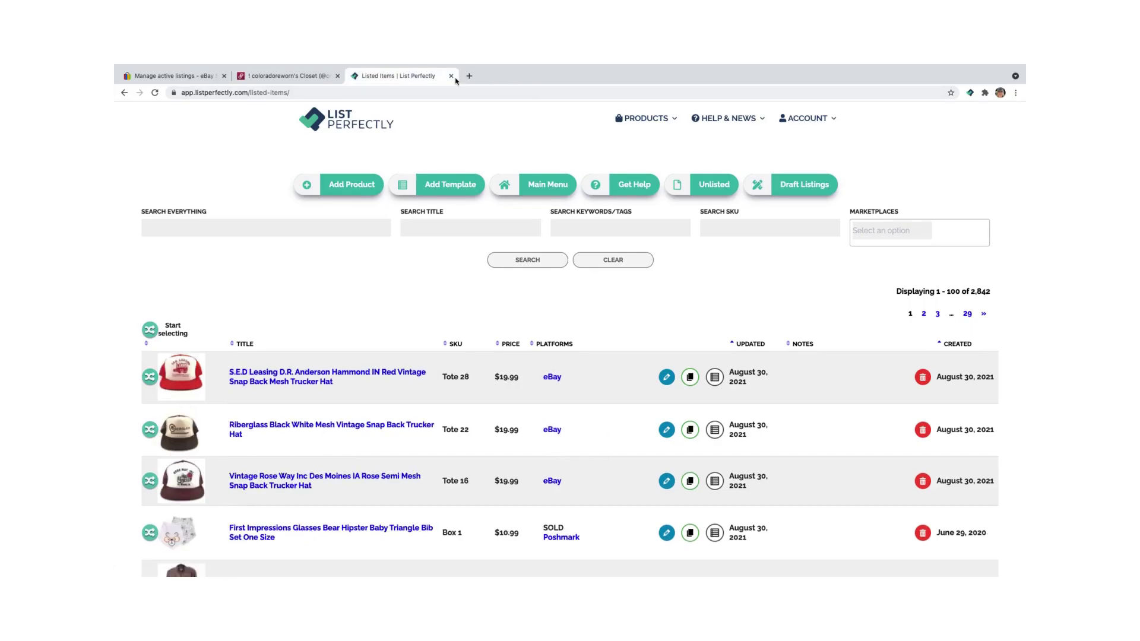
click(452, 76)
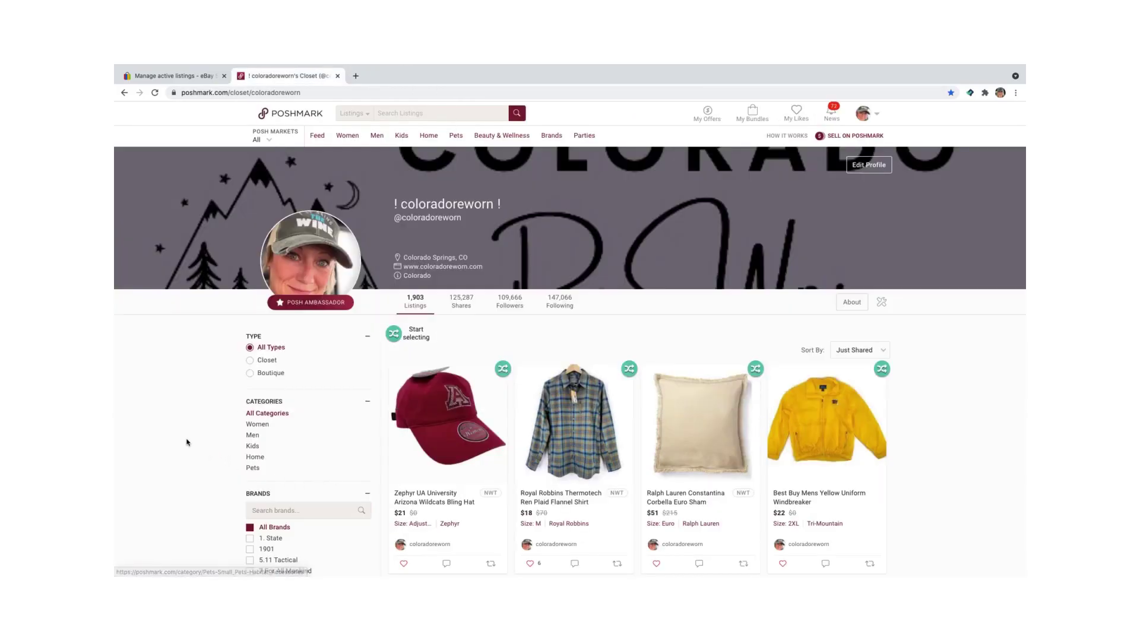
Dismiss the eBay copy overlay and go to the Poshmark closet
click(193, 76)
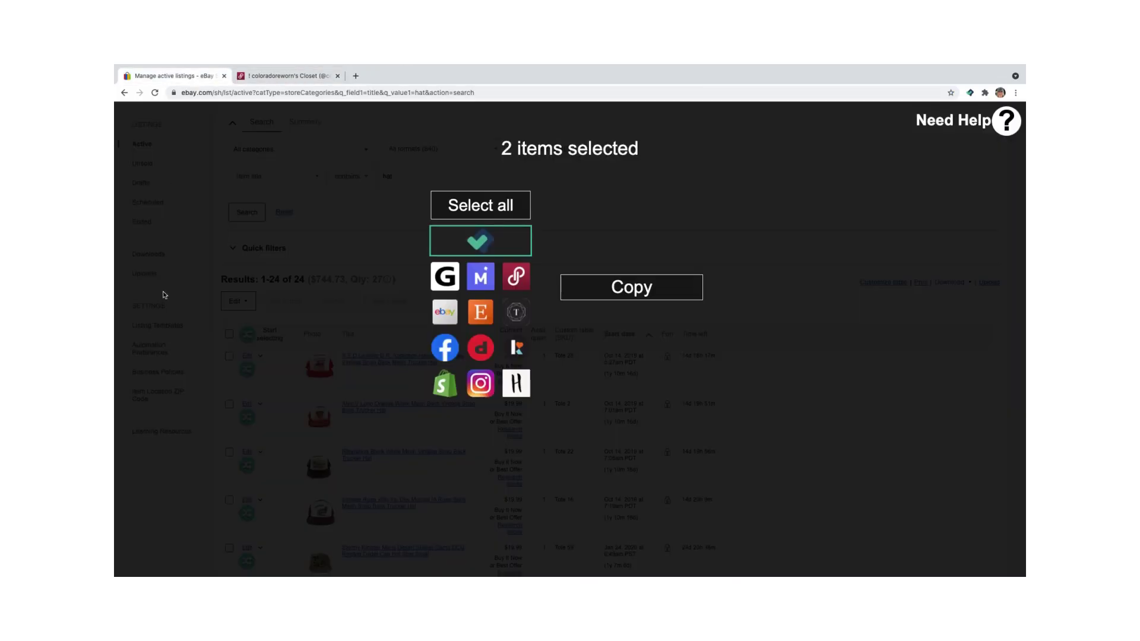
click(310, 223)
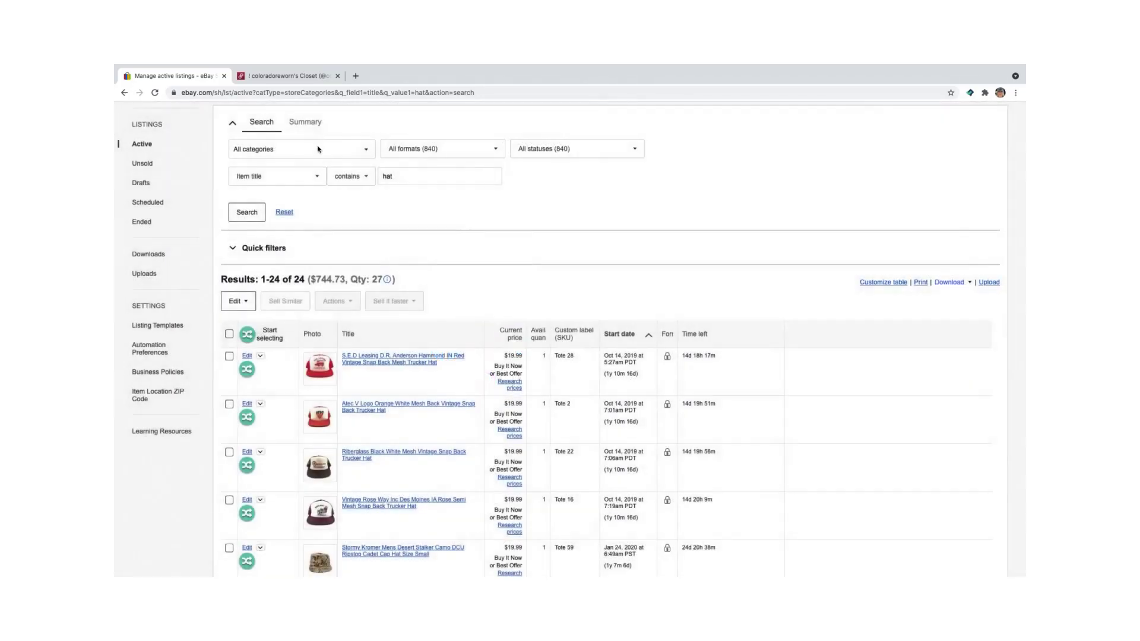
click(302, 83)
scroll(396, 265, down, 2)
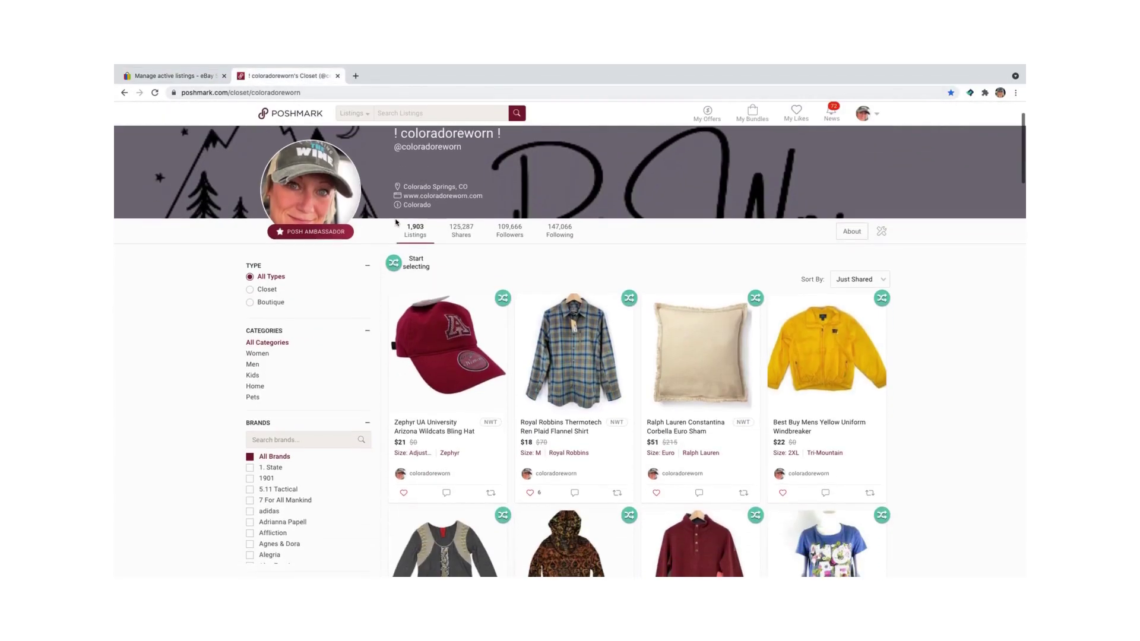
Select the Arizona Wildcats hat, Euro sham, yellow windbreaker and flannel shirt and copy them to List Perfectly
click(396, 265)
click(436, 357)
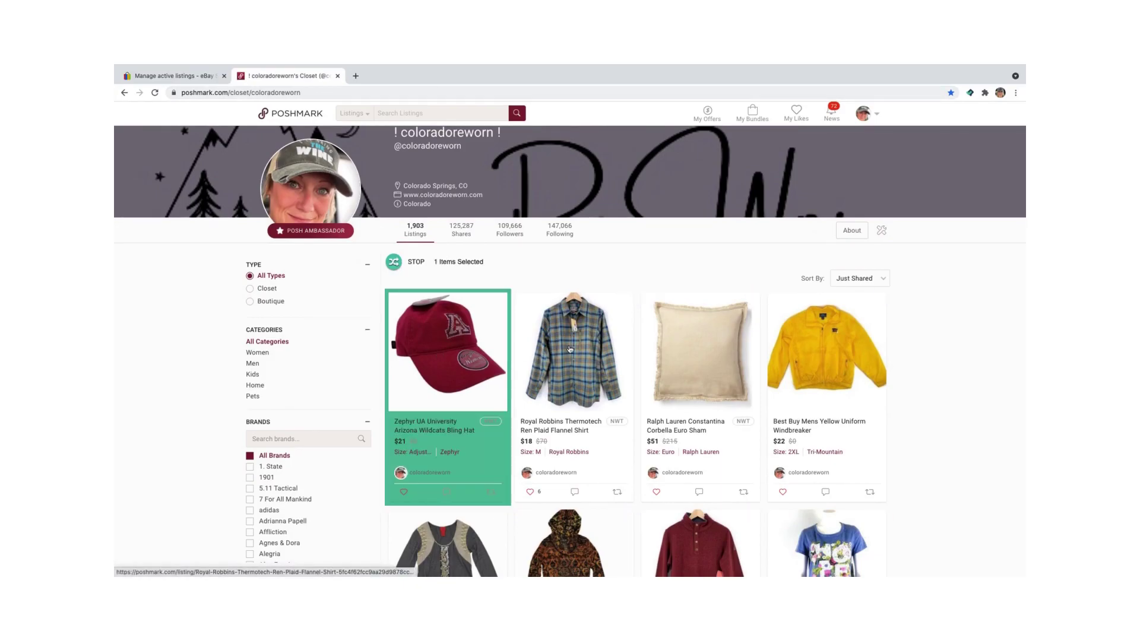
click(677, 354)
click(829, 347)
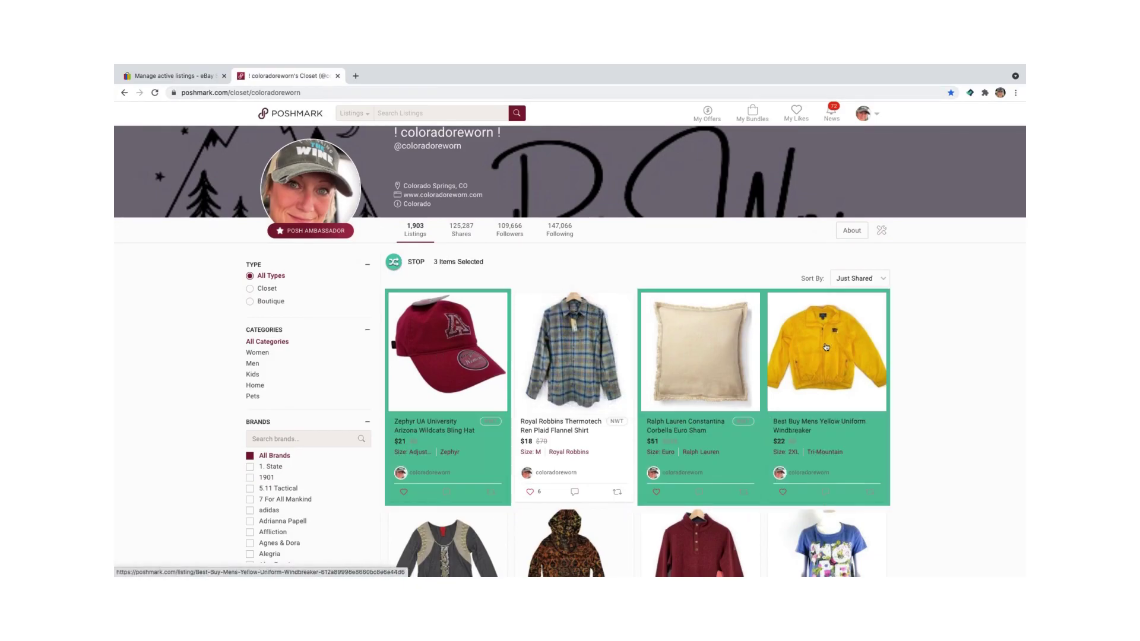
click(581, 356)
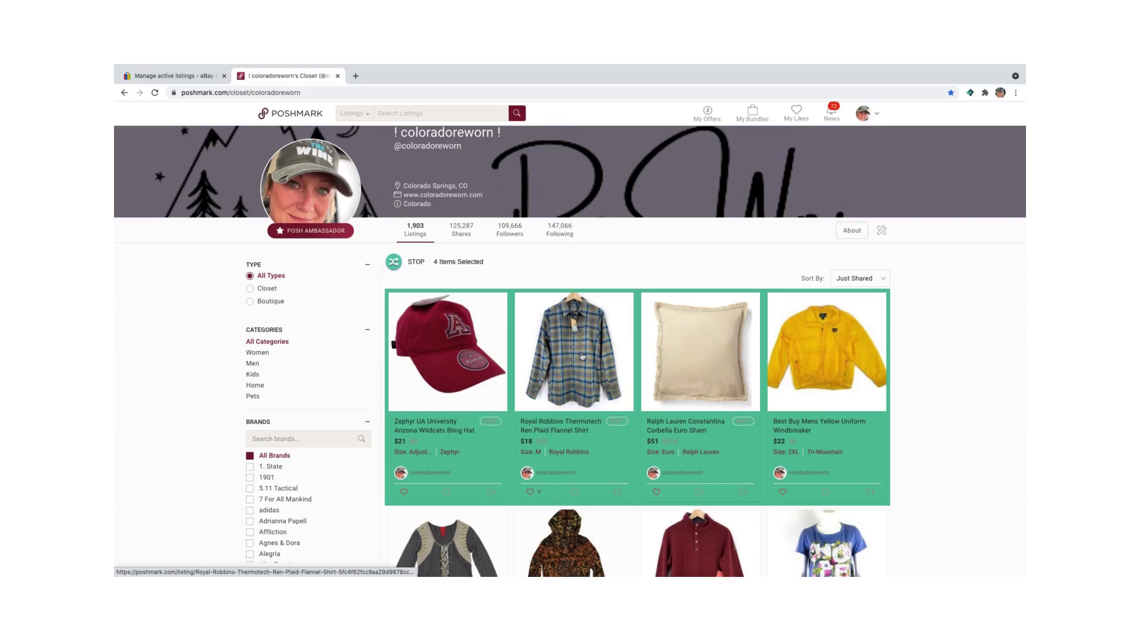
click(415, 261)
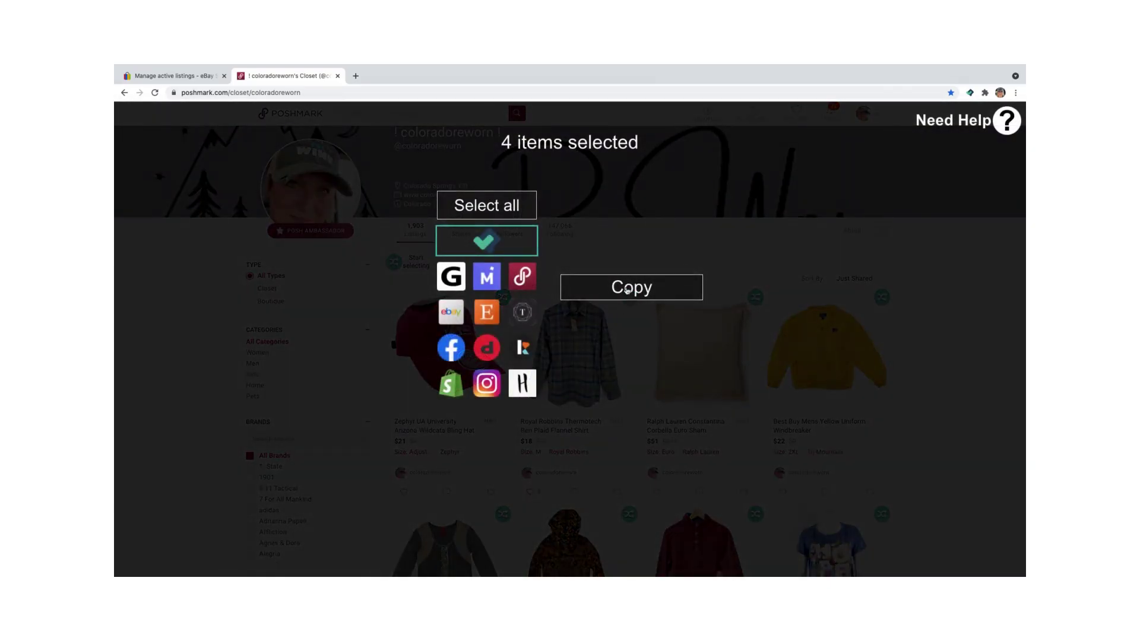
click(628, 290)
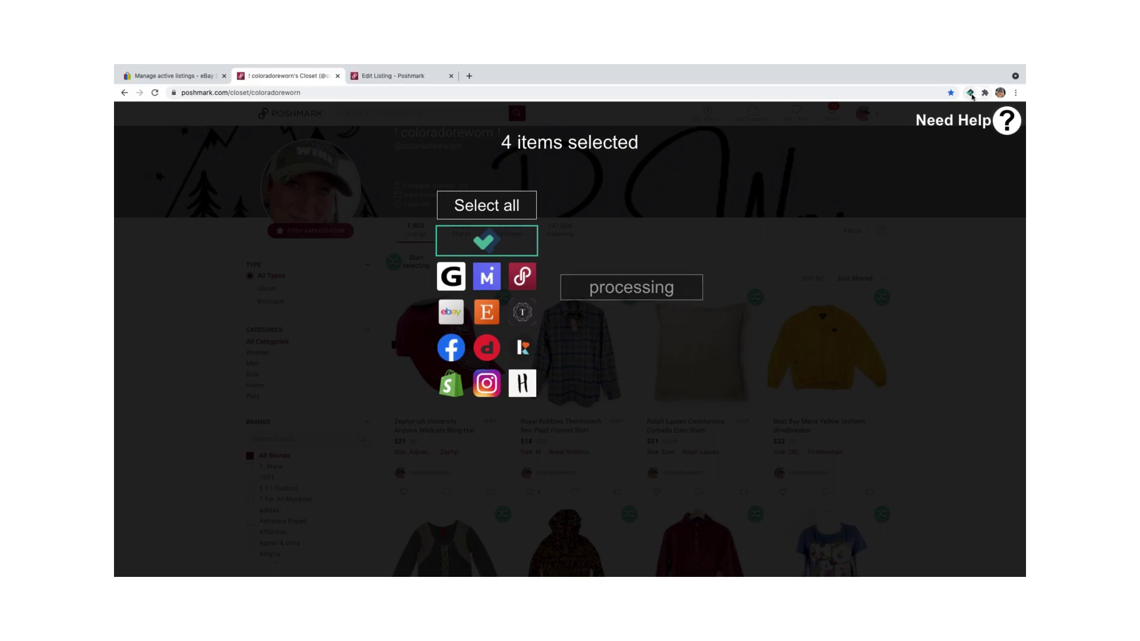
Enable 'Show "Copied" status' in the List Perfectly extension settings
click(970, 94)
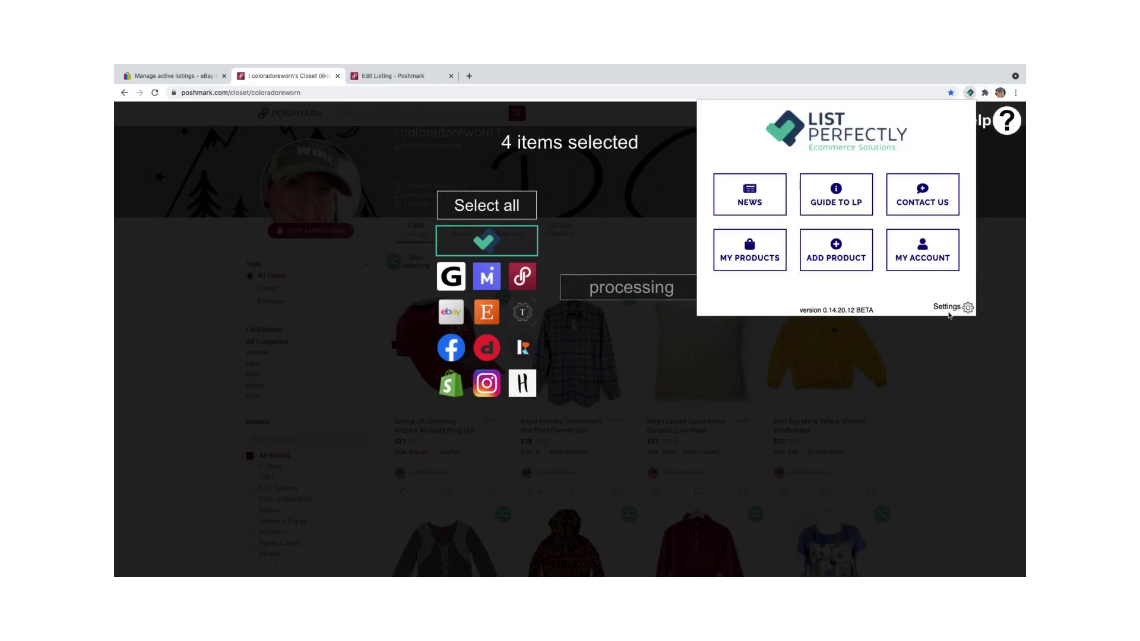
click(947, 308)
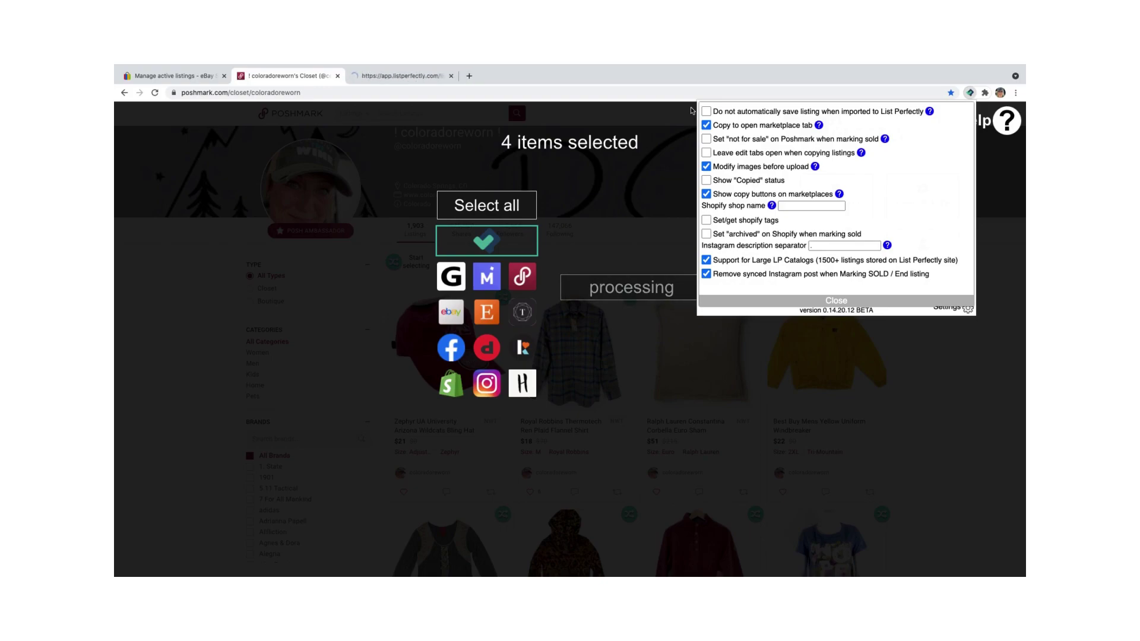
click(707, 180)
click(666, 236)
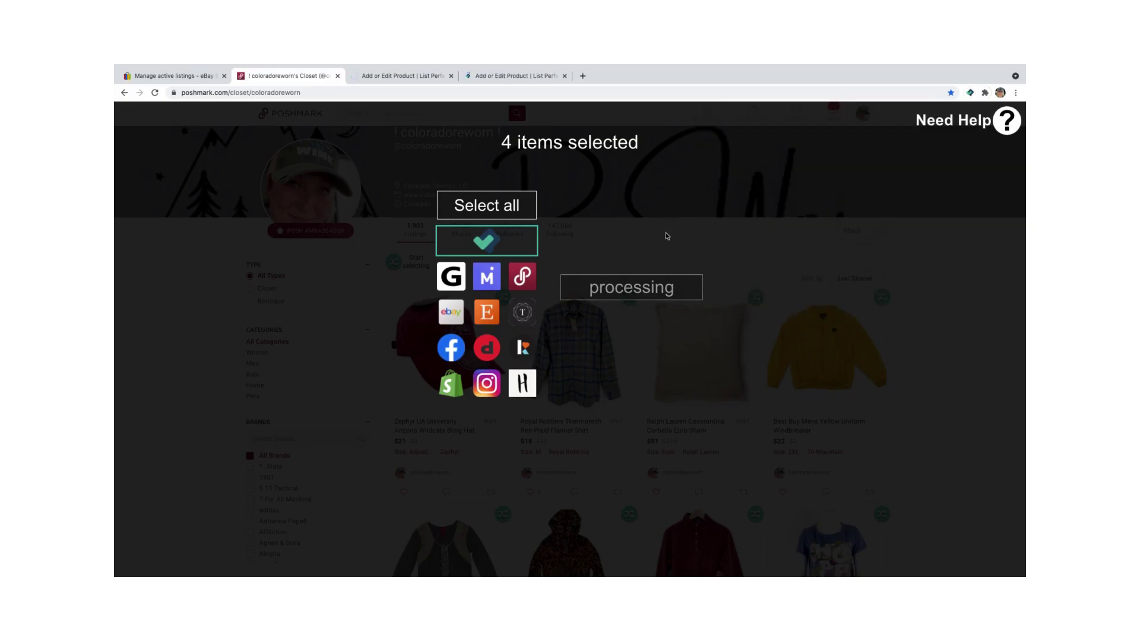
Reload the eBay hat listings so each shows its Copied label
click(201, 77)
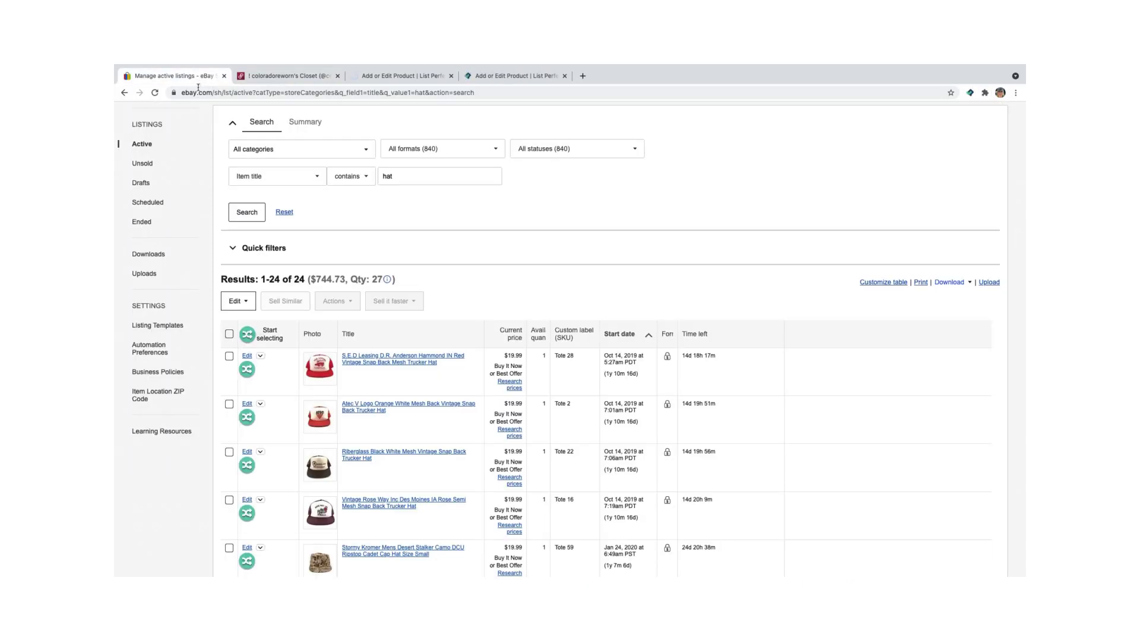
click(154, 93)
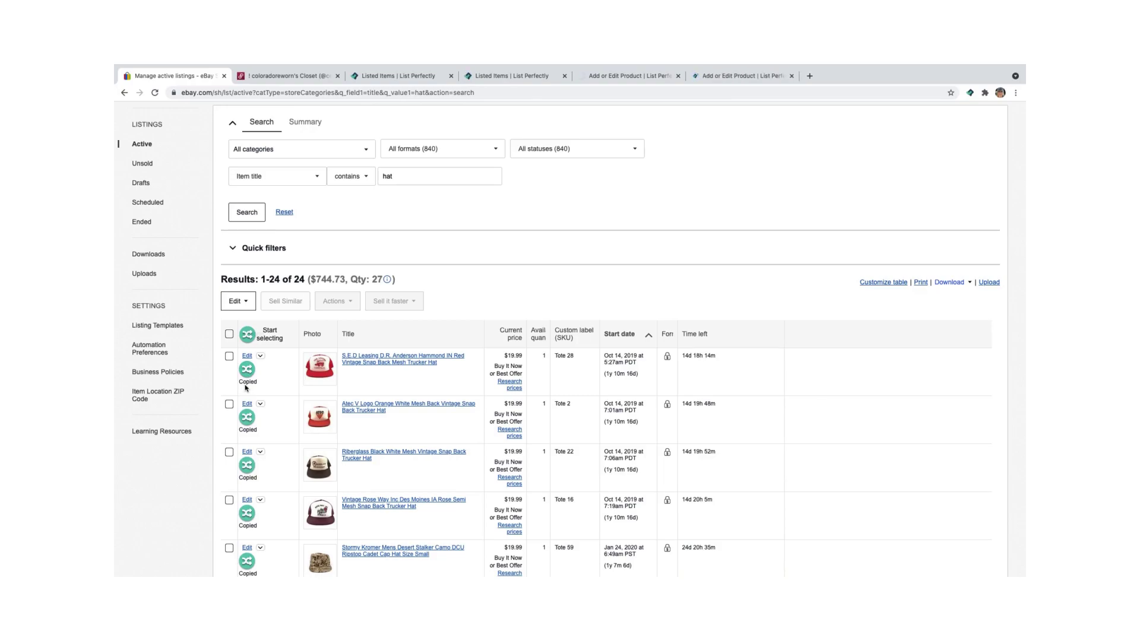
Close the two duplicate Listed Items tabs, keeping the newest List Perfectly catalog
click(386, 76)
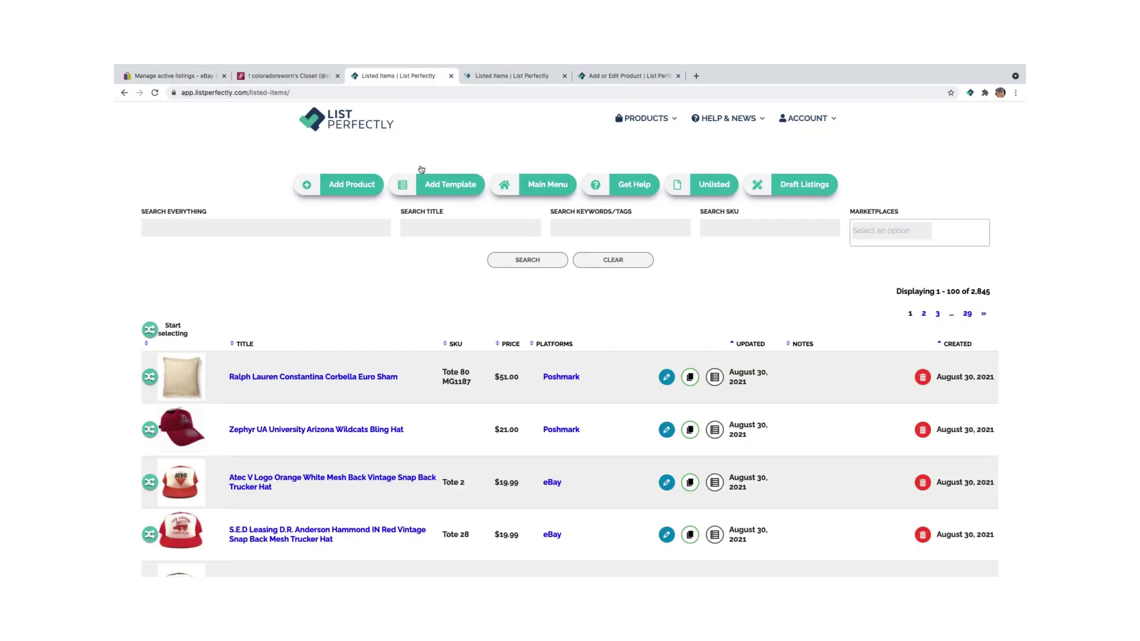
click(451, 76)
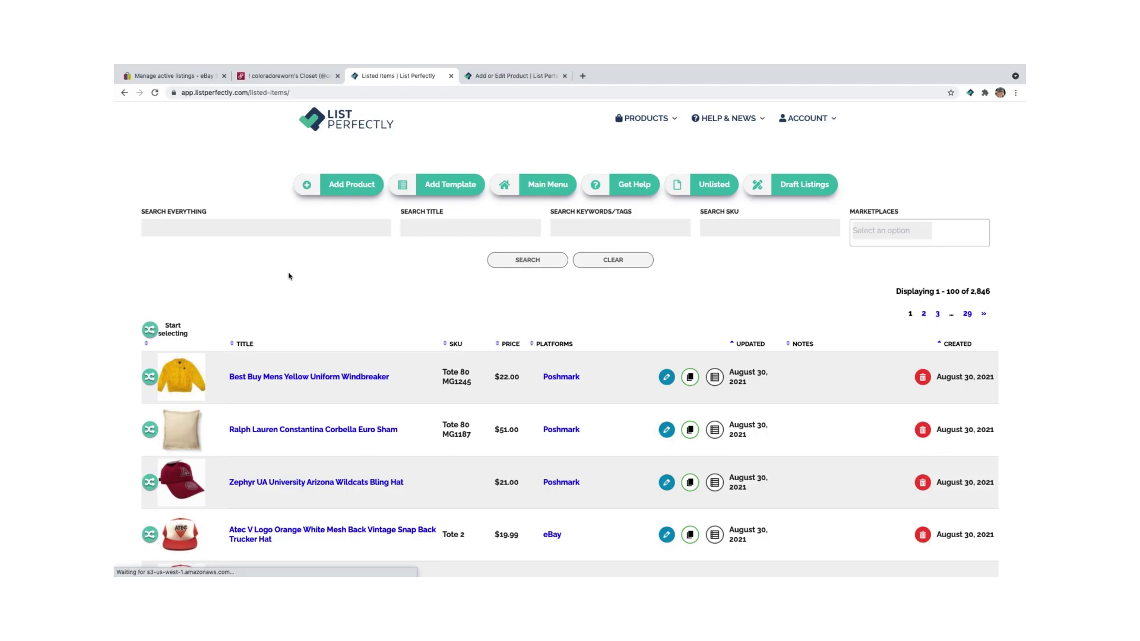
click(451, 76)
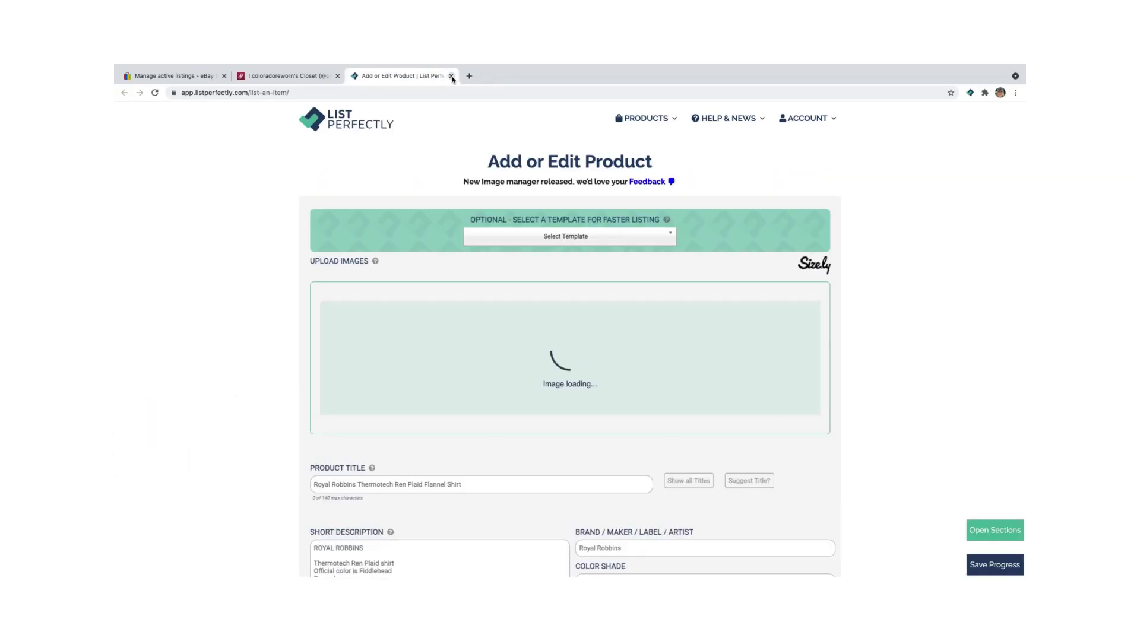